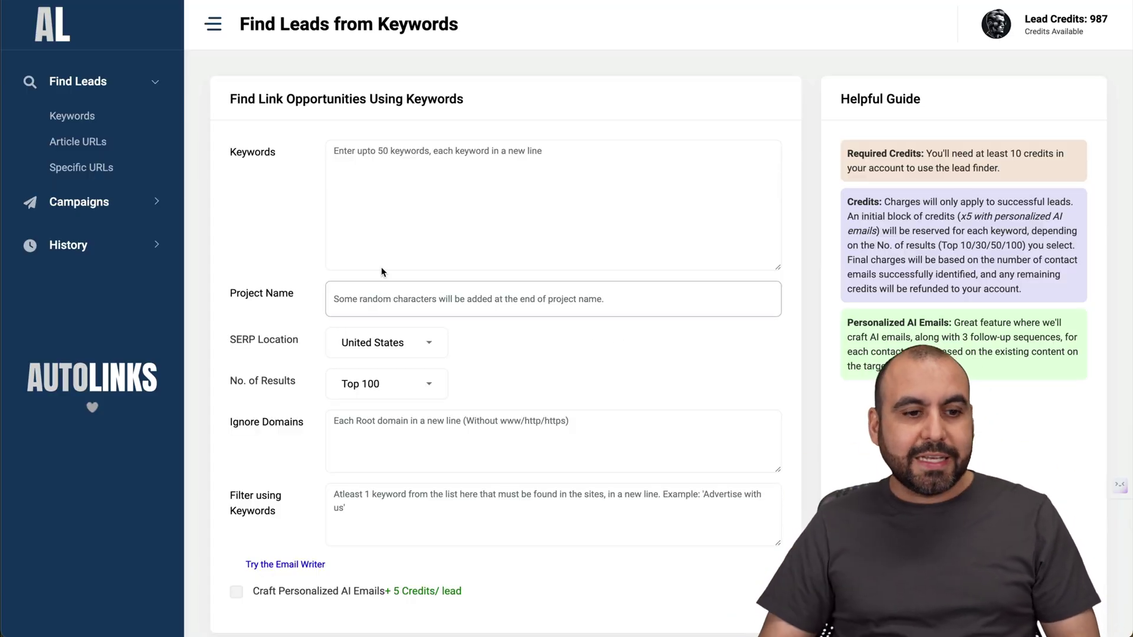
Open the Keywords lead finder under Find Leads.
{"action": "left_click", "coordinate": [161, 207]}
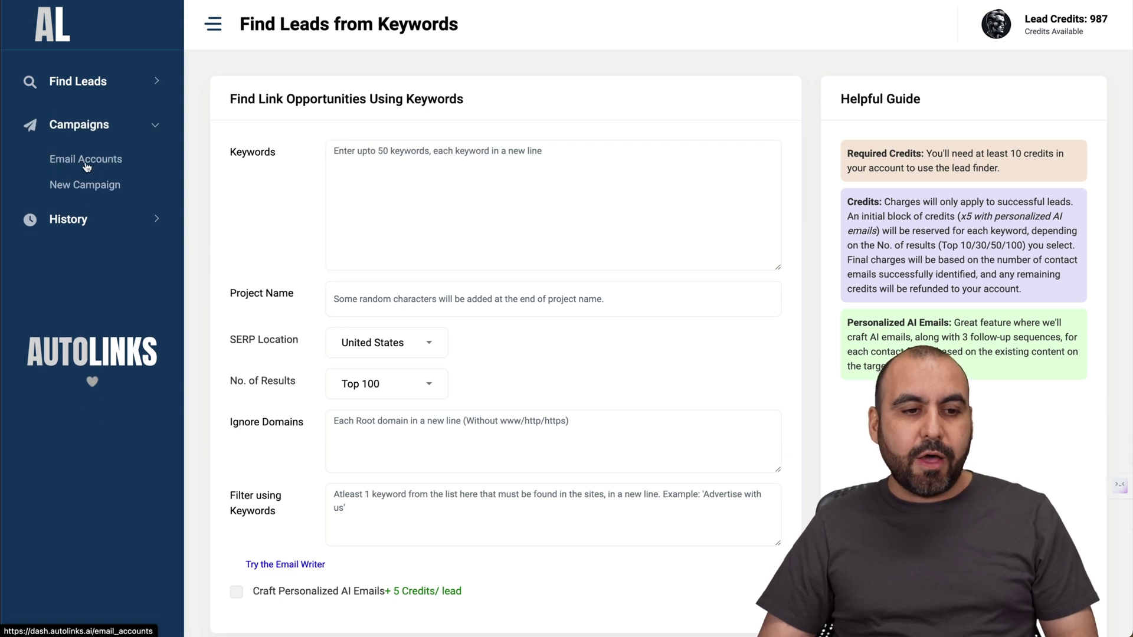
{"action": "left_click", "coordinate": [157, 81]}
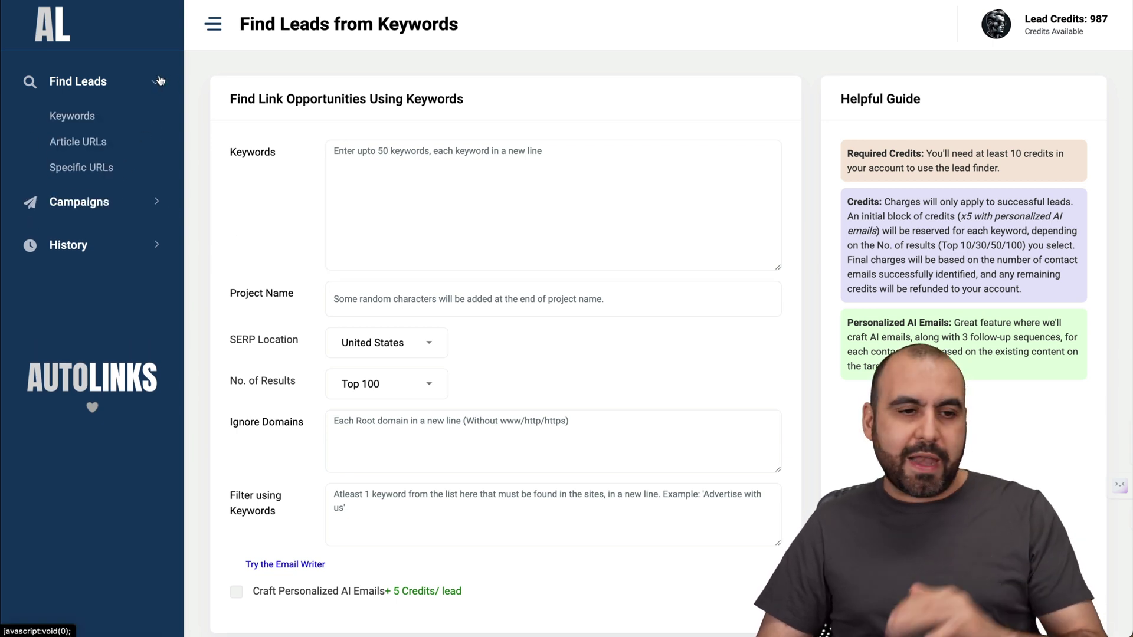
{"action": "left_click", "coordinate": [84, 115]}
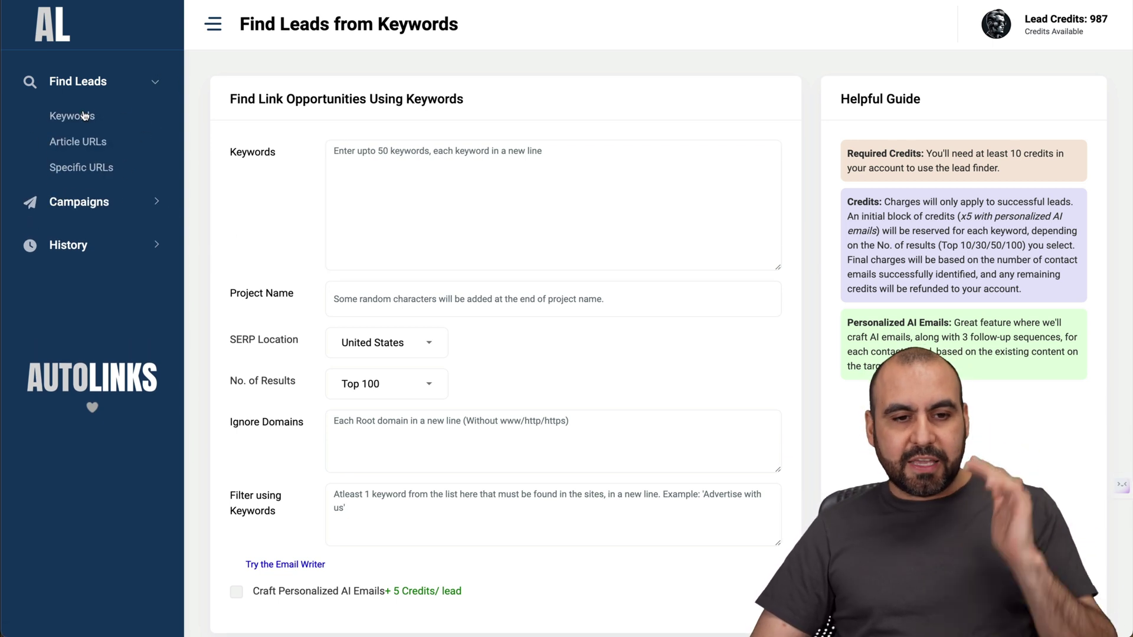
Enter the keywords coffee shops, coffee brewer shops and Specialty coffee coffee shop on separate lines.
{"action": "left_click", "coordinate": [386, 164]}
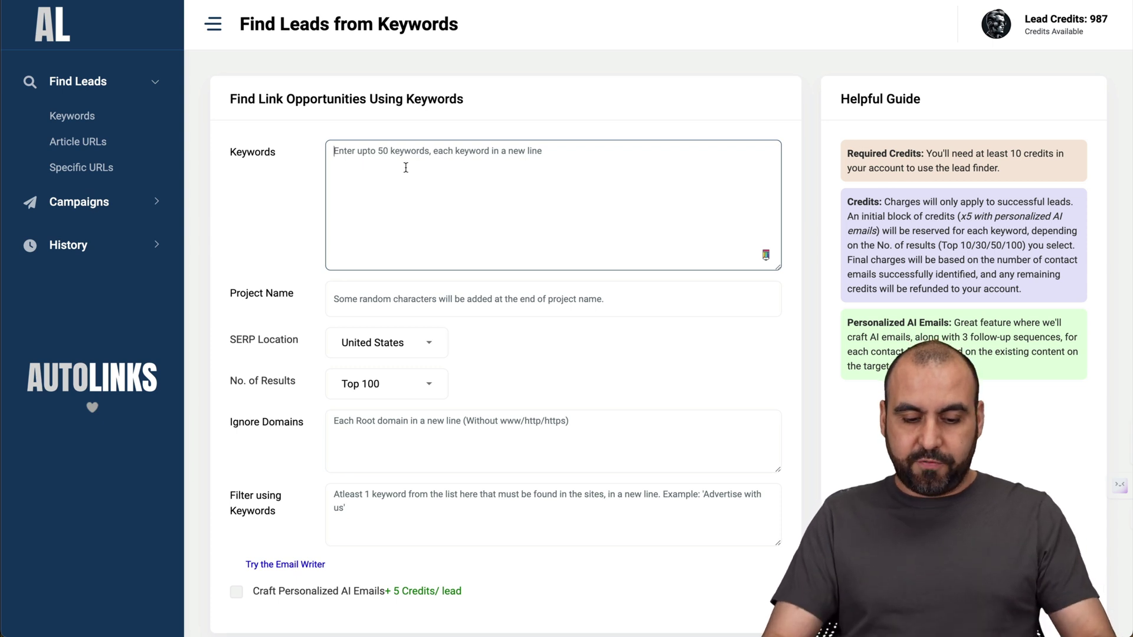
{"action": "type", "text": "coffee shops"}
{"action": "key", "text": "Return"}
{"action": "type", "text": "coffee brewer shops"}
{"action": "key", "text": "Return"}
{"action": "type", "text": "Specialty coffee coffee shop"}
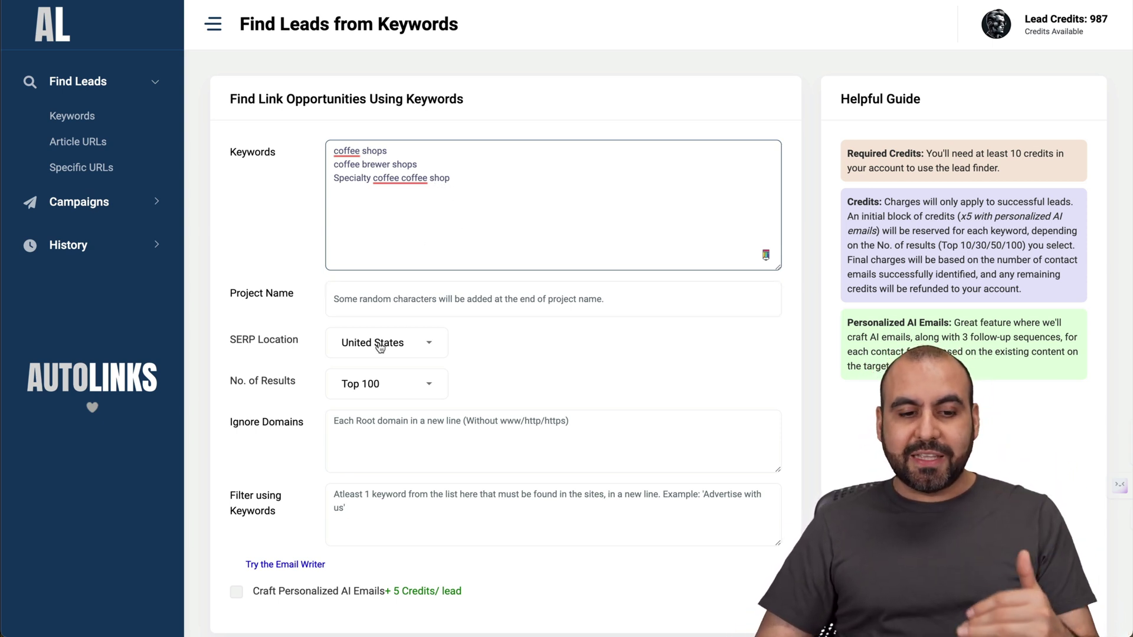
{"action": "left_click", "coordinate": [275, 392]}
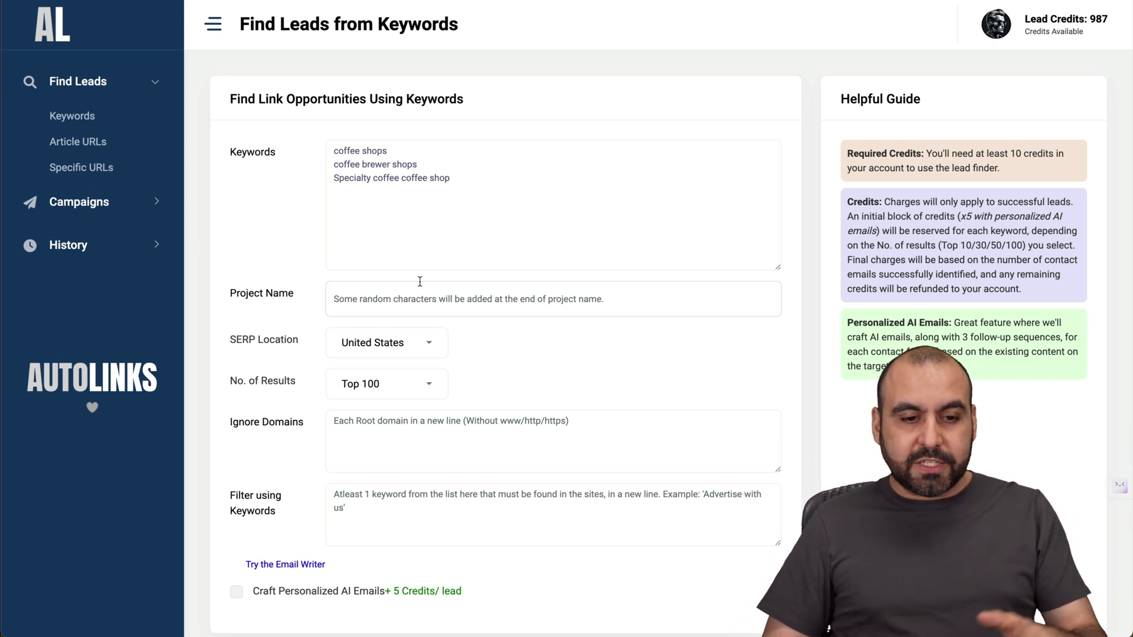
{"action": "left_click", "coordinate": [375, 287]}
Name the project coffee2, keep United States as SERP location, and choose Top 10 results.
{"action": "type", "text": "coffee2"}
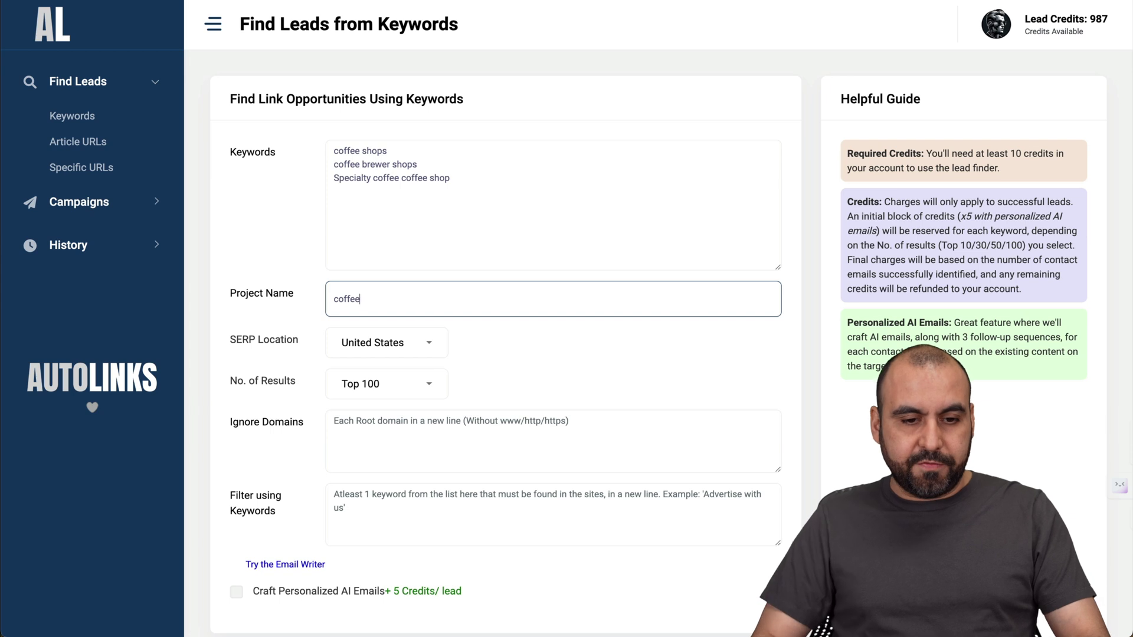
{"action": "left_click", "coordinate": [405, 344]}
{"action": "scroll", "coordinate": [432, 286], "scroll_direction": "down", "scroll_amount": 5}
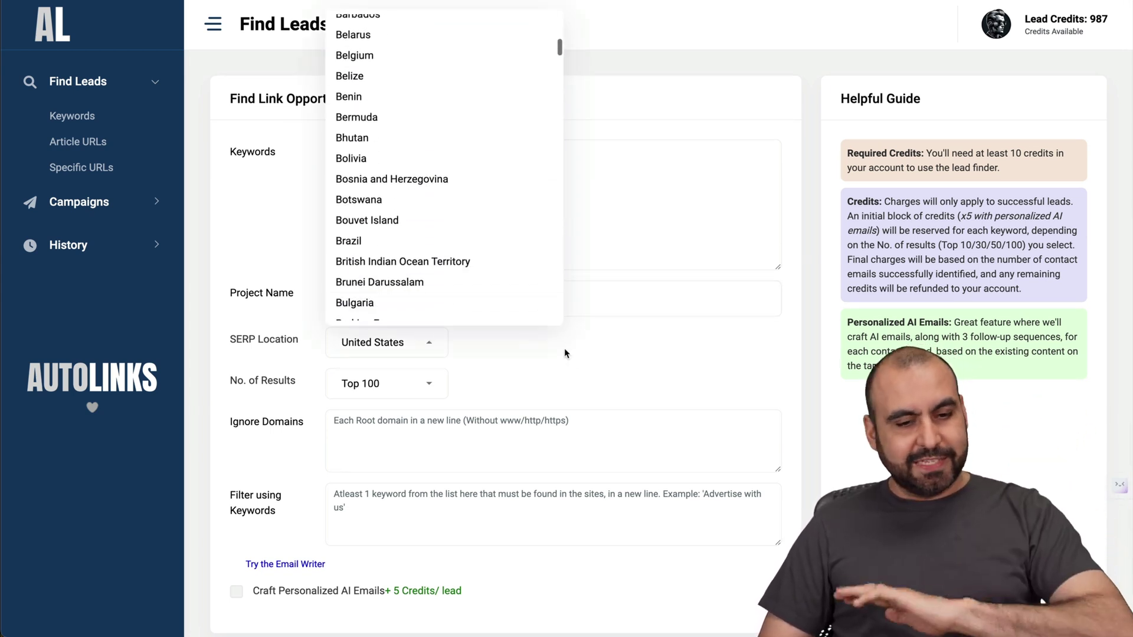
{"action": "left_click", "coordinate": [592, 358]}
{"action": "scroll", "coordinate": [590, 352], "scroll_direction": "down", "scroll_amount": 1}
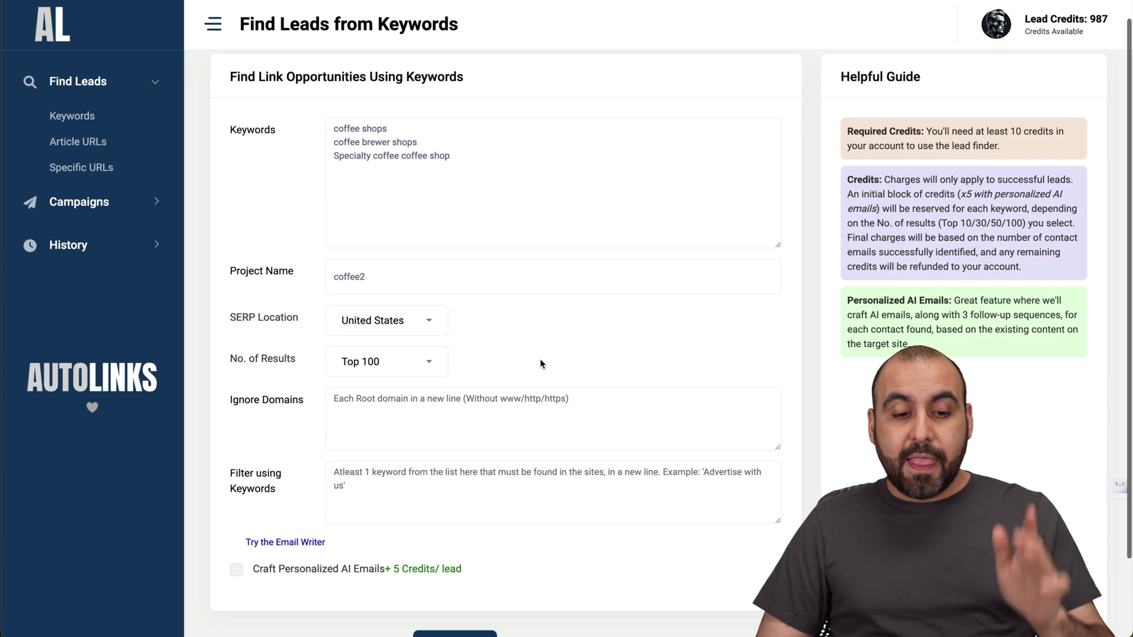
{"action": "left_click", "coordinate": [381, 361]}
{"action": "left_click", "coordinate": [388, 393]}
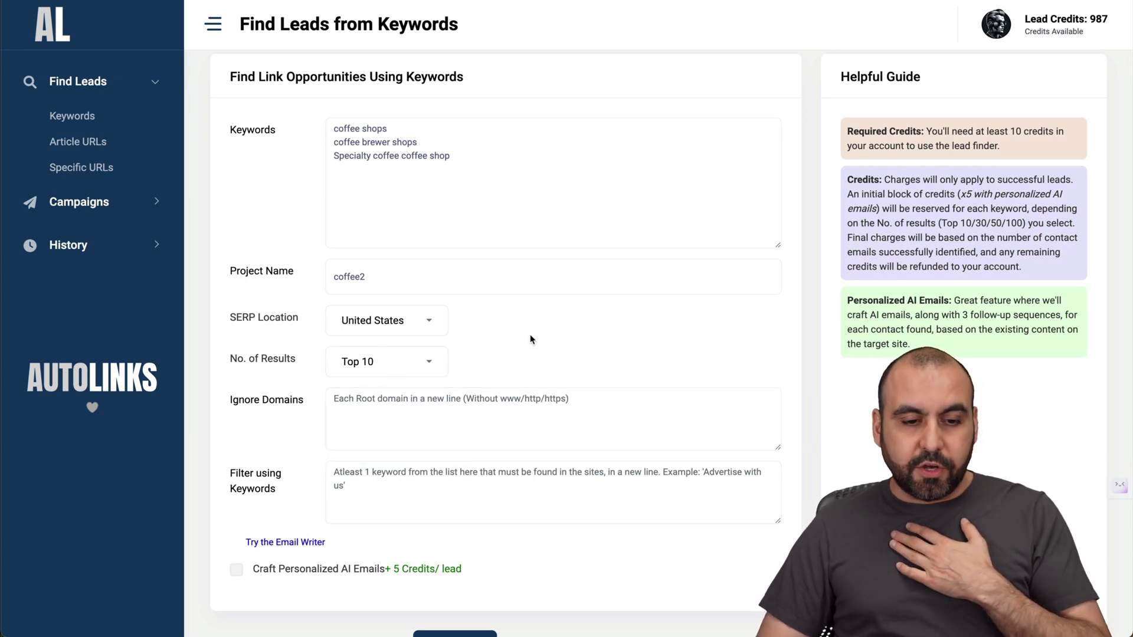
{"action": "scroll", "coordinate": [531, 341], "scroll_direction": "down", "scroll_amount": 2}
{"action": "left_click", "coordinate": [387, 347]}
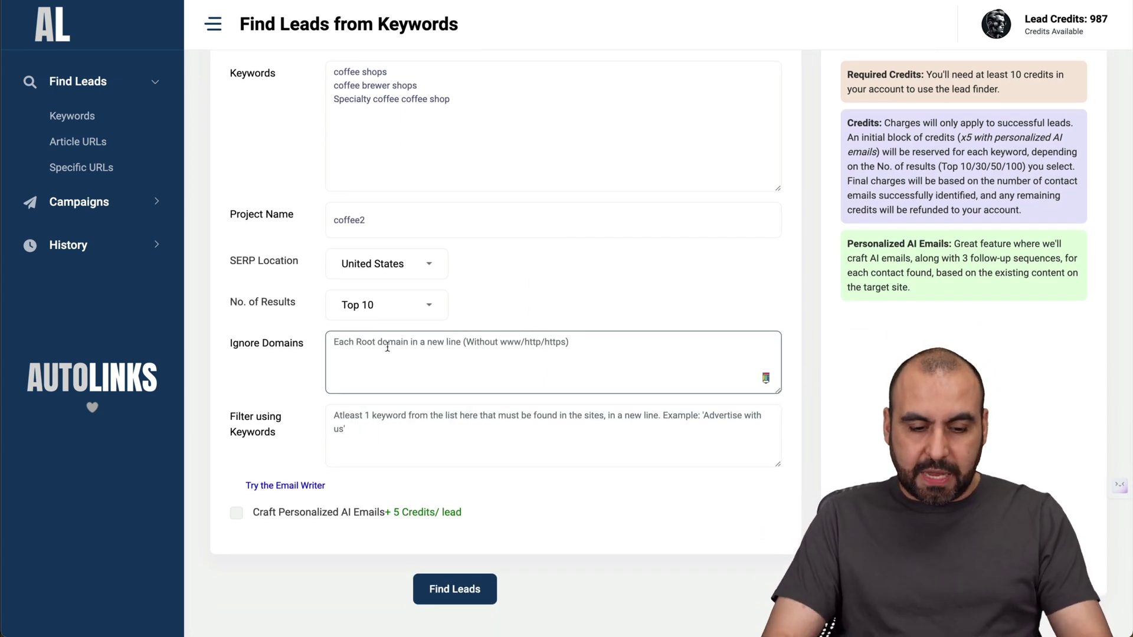
{"action": "type", "text": "https://star"}
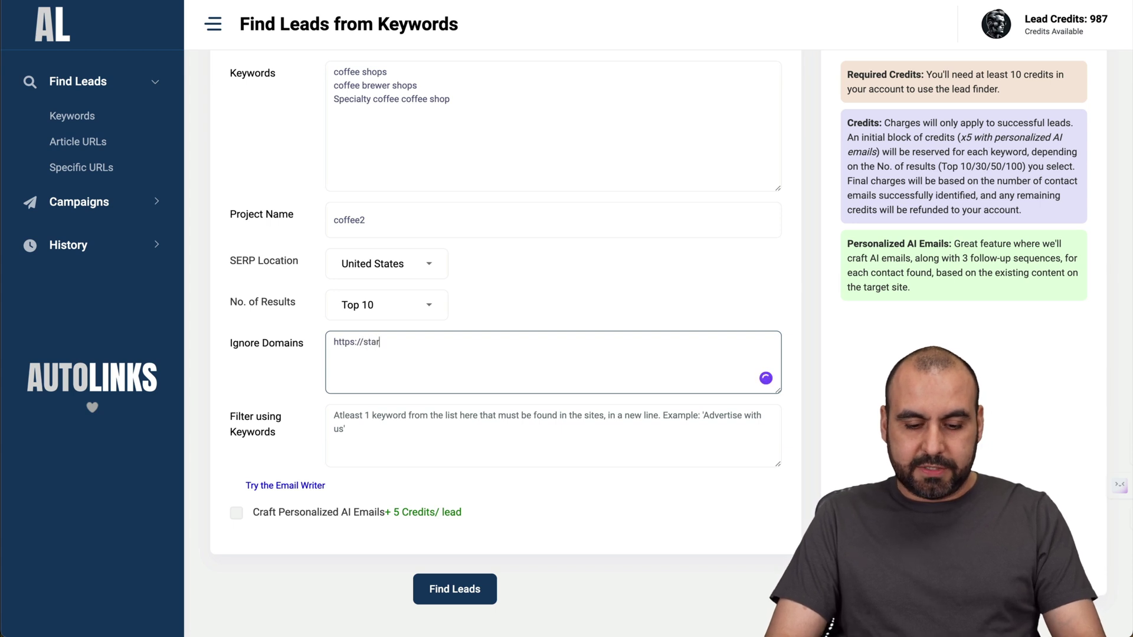
{"action": "type", "text": "bucks.com"}
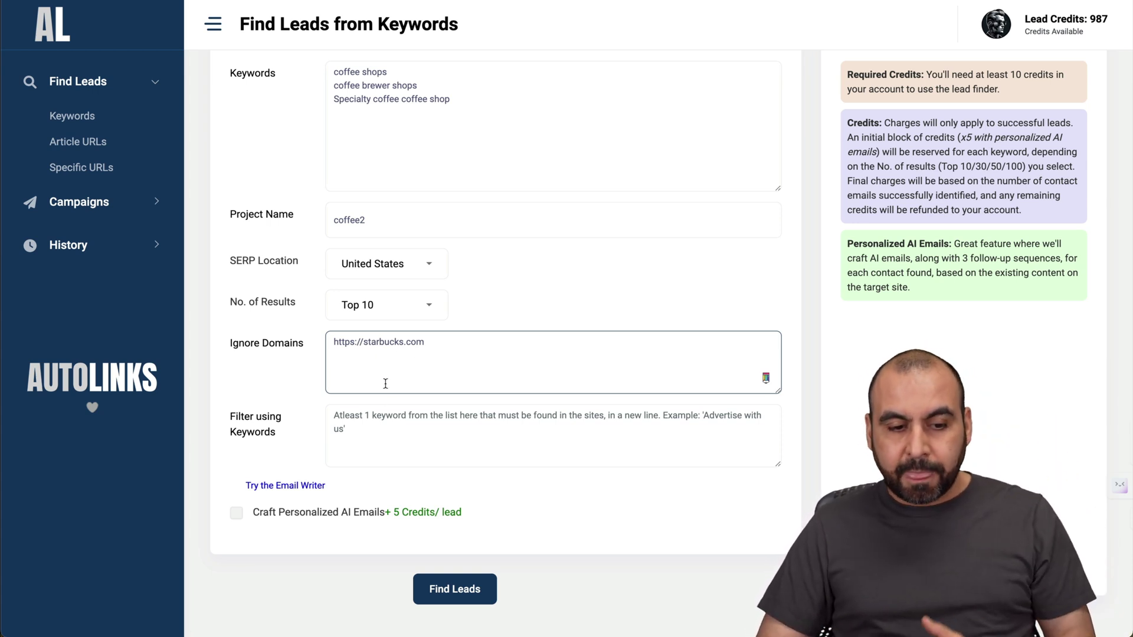
{"action": "left_click", "coordinate": [253, 432]}
{"action": "left_click", "coordinate": [385, 422]}
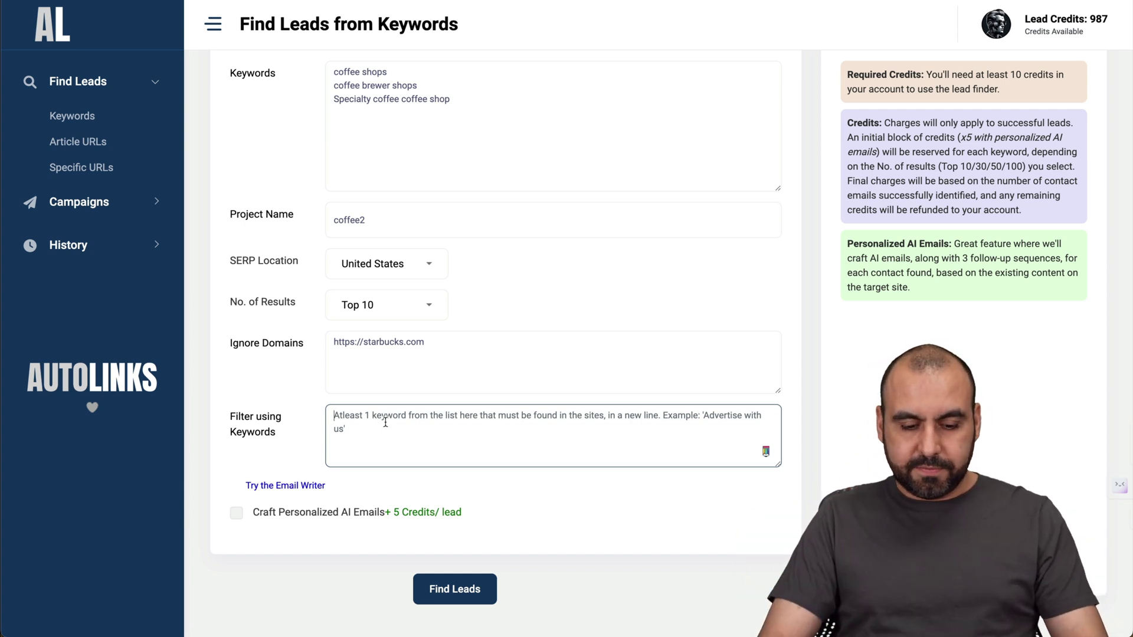
{"action": "scroll", "coordinate": [386, 423], "scroll_direction": "down", "scroll_amount": 1}
{"action": "type", "text": "coffee shop"}
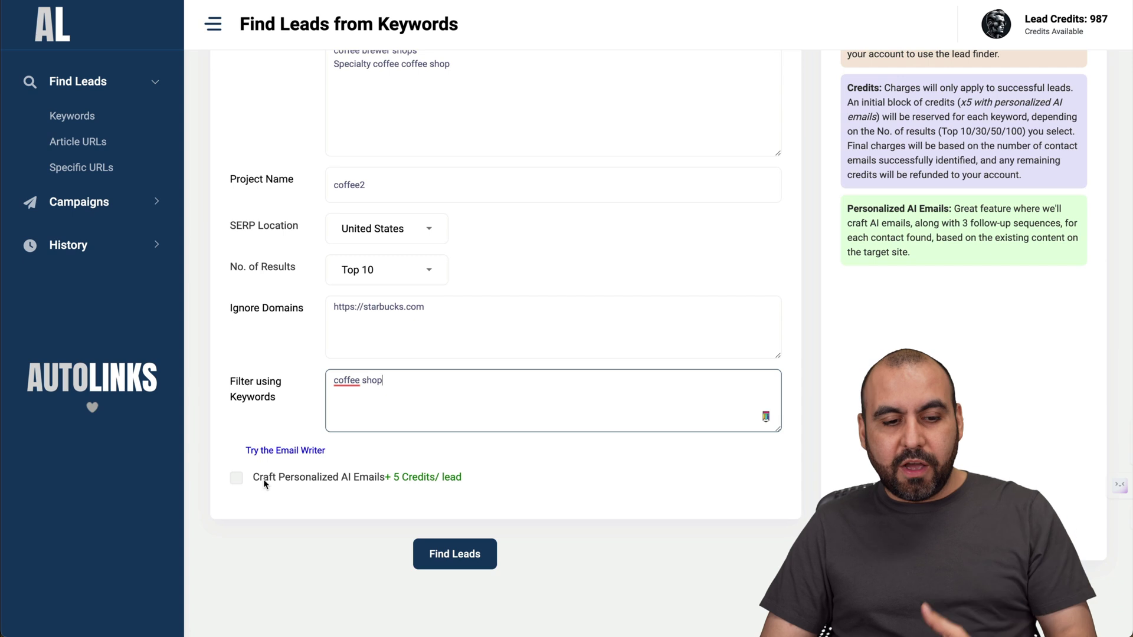
Enable Craft Personalized AI Emails with the offer 'I want to offer coffee beans to coffee shops'.
{"action": "left_click", "coordinate": [236, 476]}
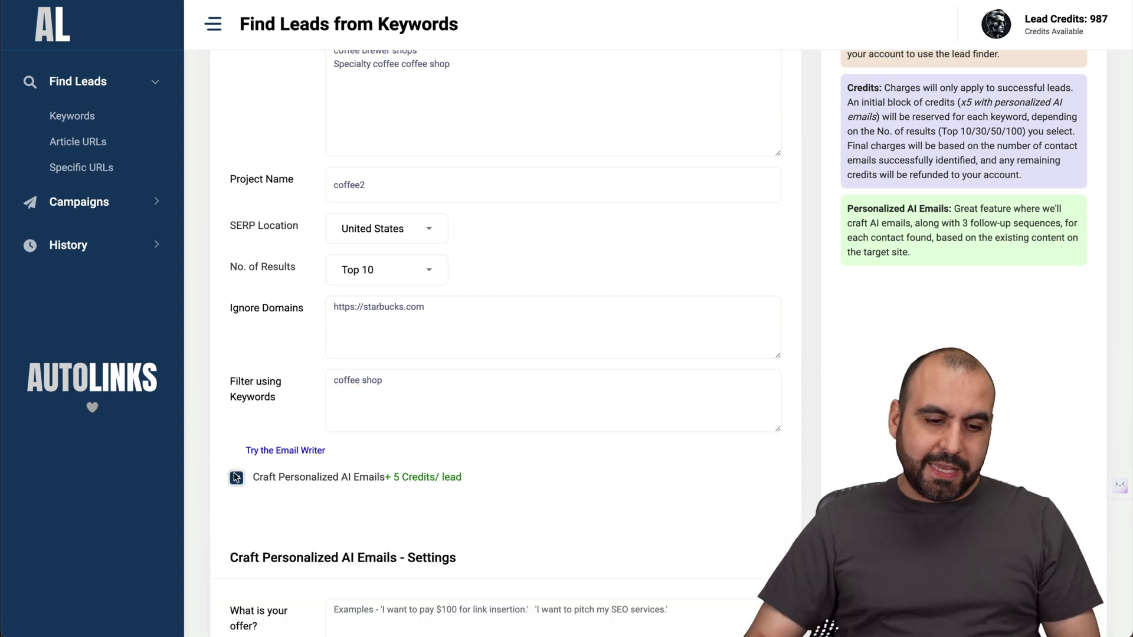
{"action": "scroll", "coordinate": [389, 502], "scroll_direction": "down", "scroll_amount": 5}
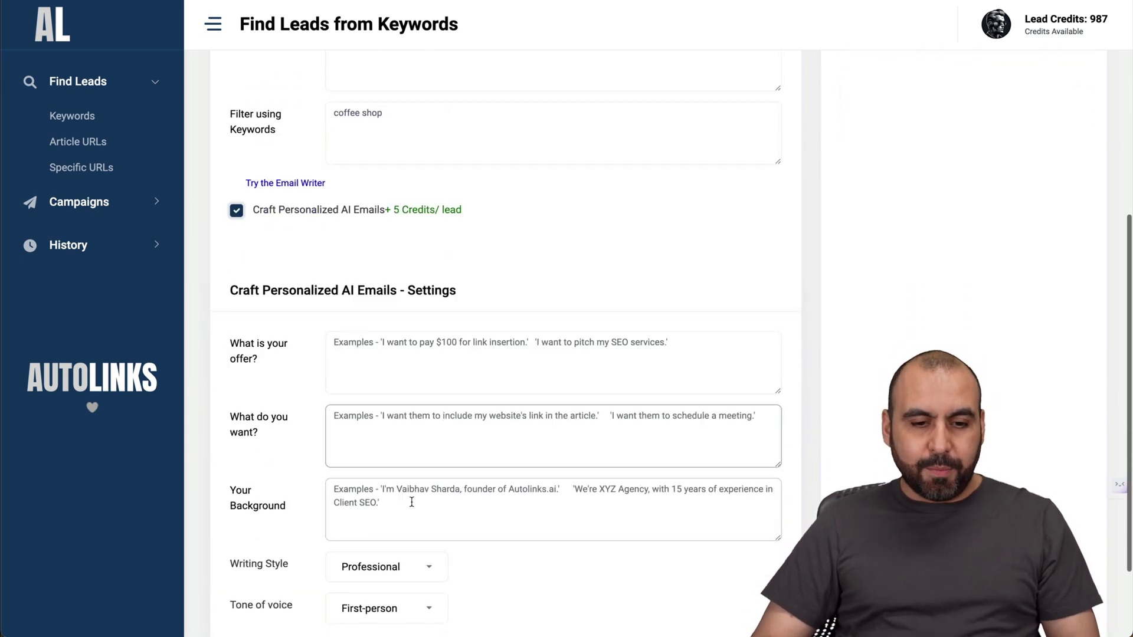
{"action": "left_click", "coordinate": [443, 308]}
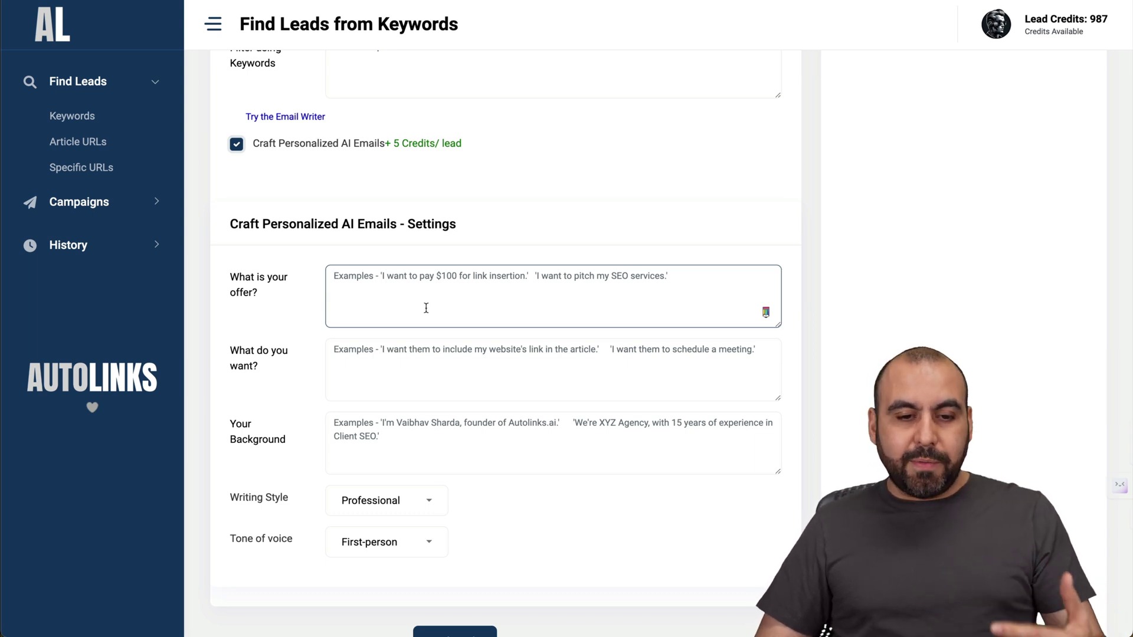
{"action": "scroll", "coordinate": [426, 308], "scroll_direction": "down", "scroll_amount": 2}
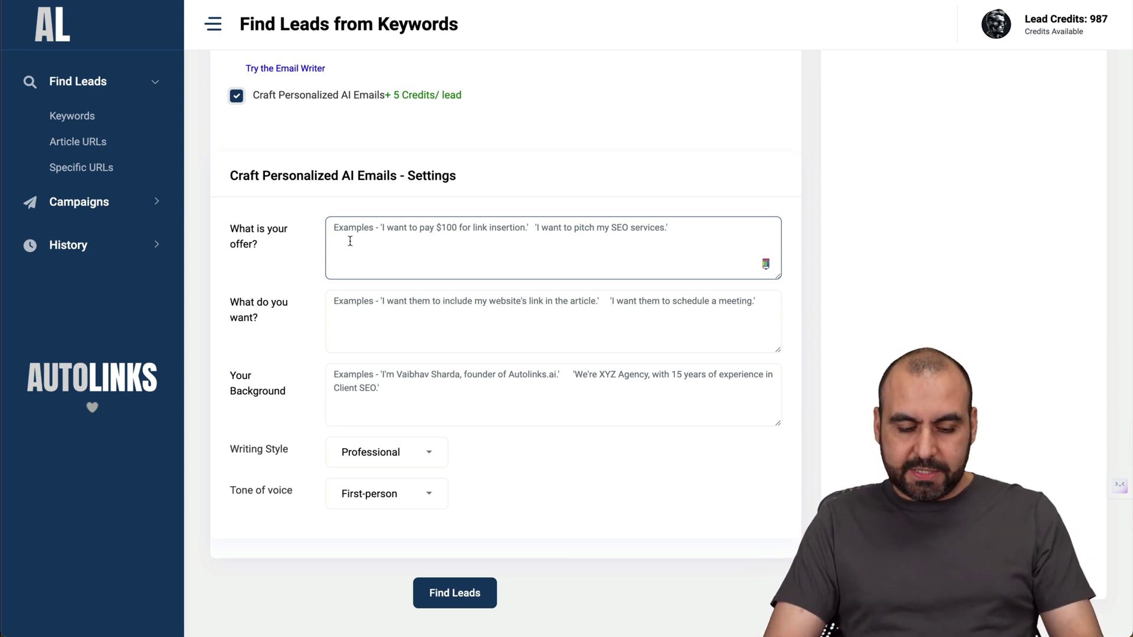
{"action": "type", "text": "I want to offer coffee beans to coffee shops"}
{"action": "left_click", "coordinate": [341, 330]}
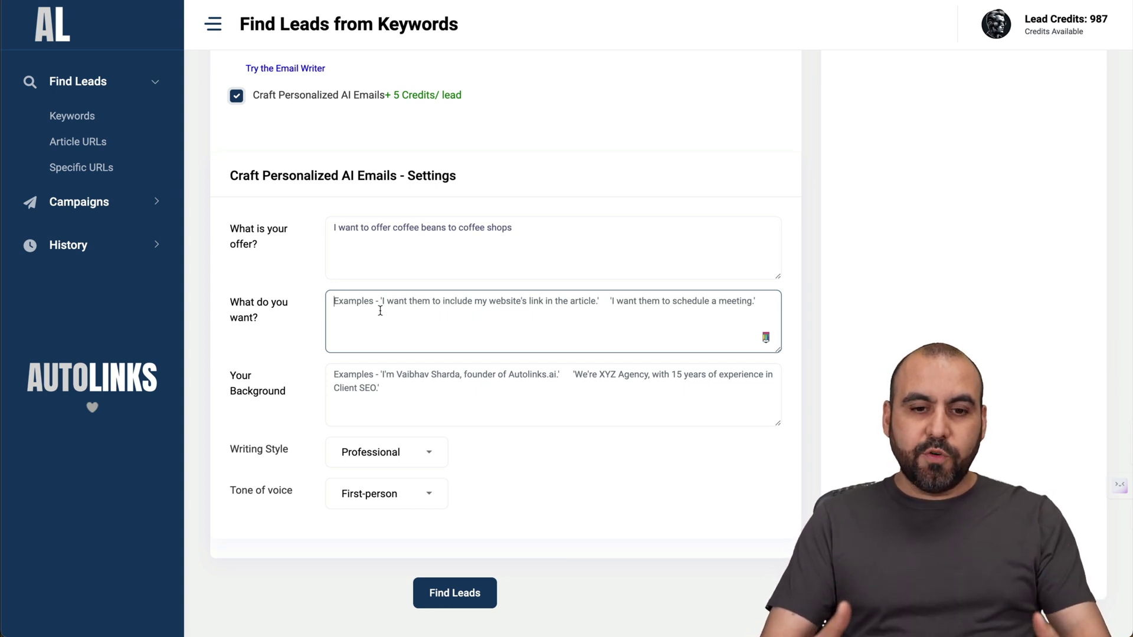
Paste in the Want and Background descriptions for the AI emails.
{"action": "type", "text": "I want to find coffee shops that are looking quality coffee"}
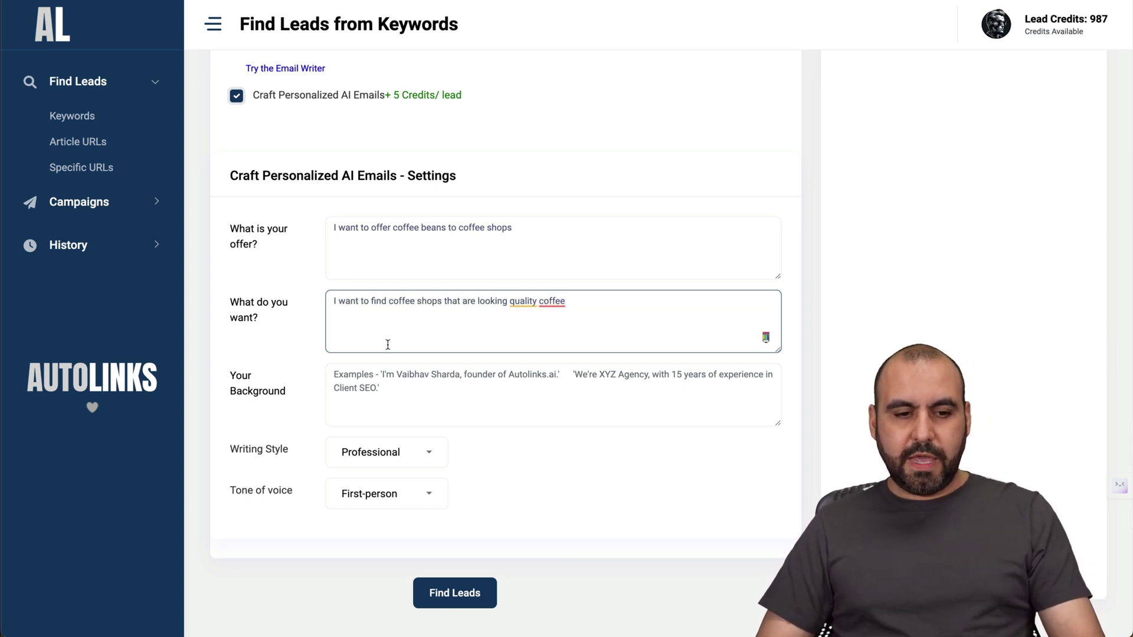
{"action": "left_click", "coordinate": [381, 394]}
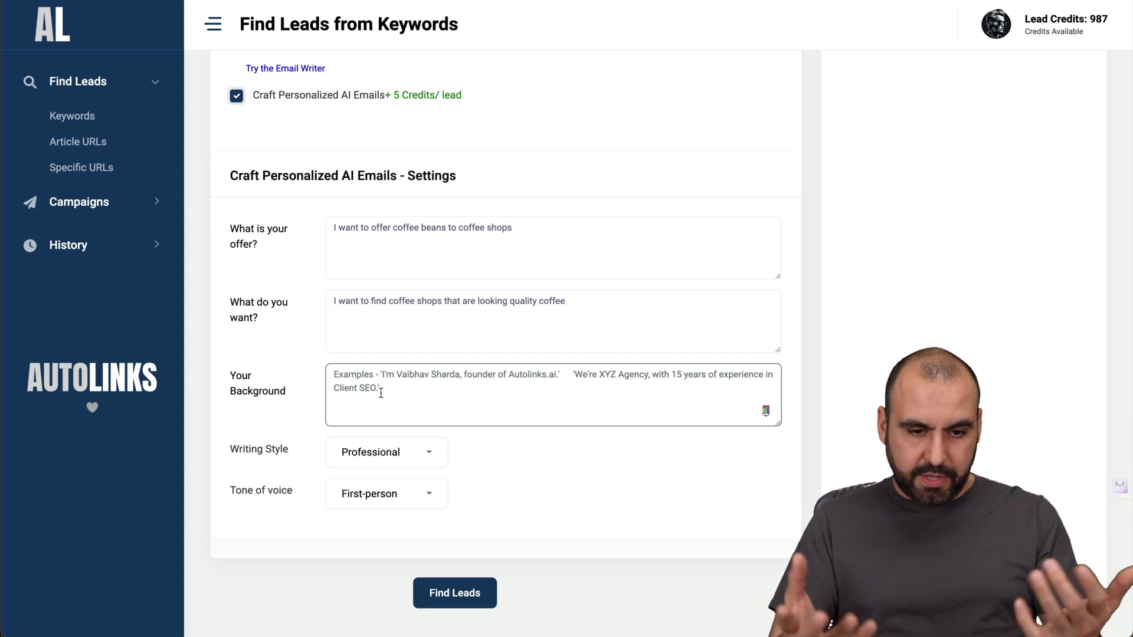
{"action": "type", "text": "I am Jorge and my coffee beans brand is Cafessio and my company has been established since 2020 and I have over 100 coffee shops that use my coffee beans"}
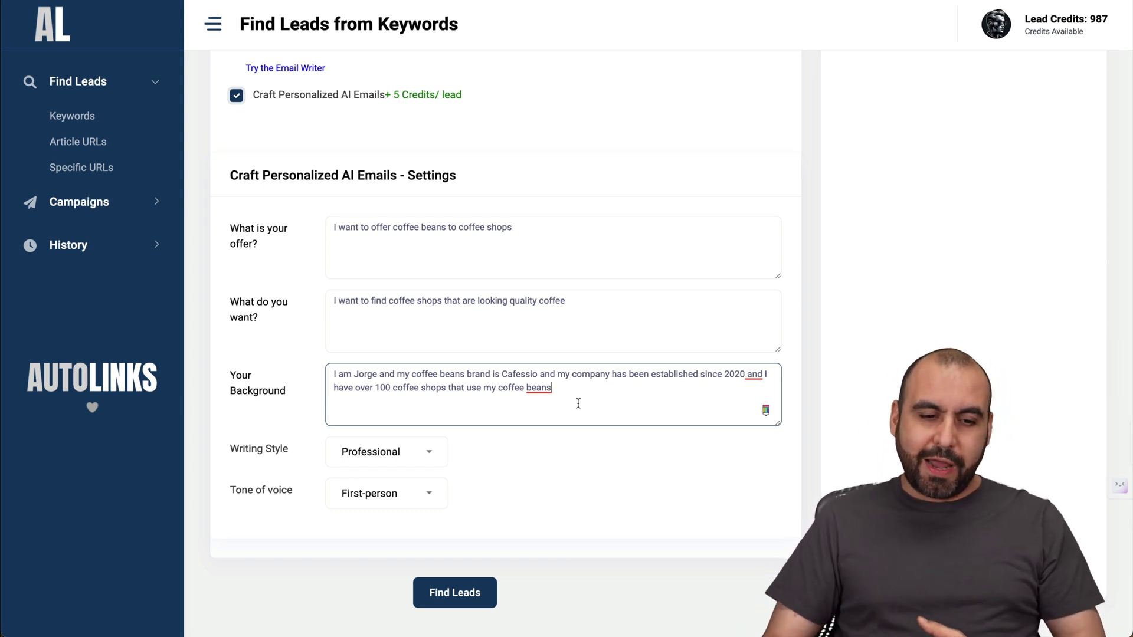
Set Writing Style to Conversational and Tone of voice to First-person, then submit the search.
{"action": "left_click", "coordinate": [434, 457]}
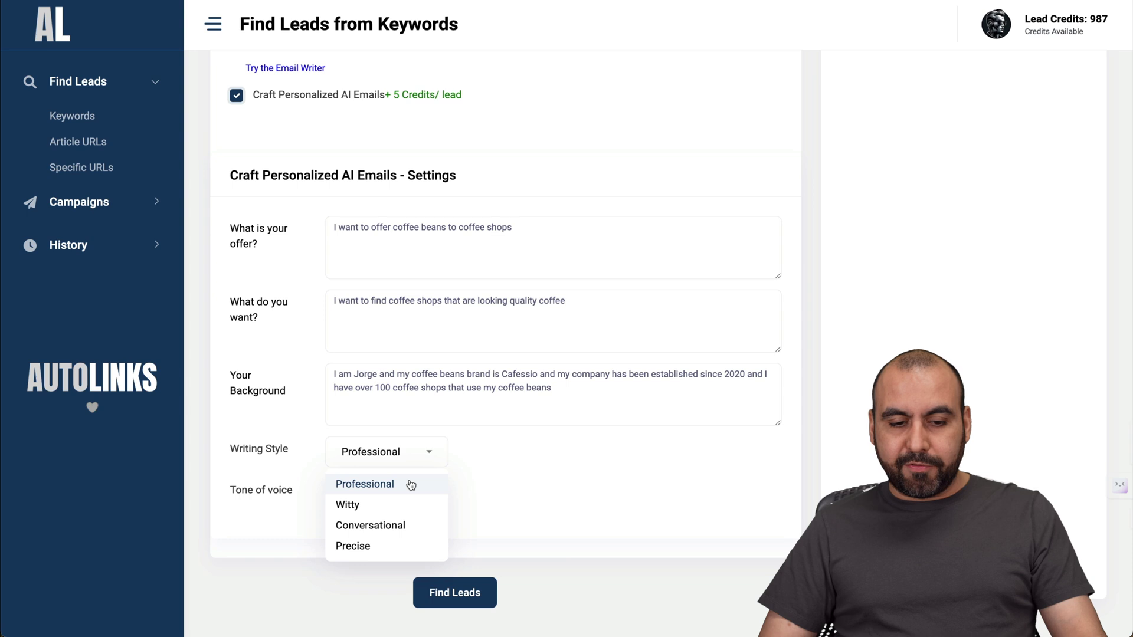
{"action": "left_click", "coordinate": [421, 527]}
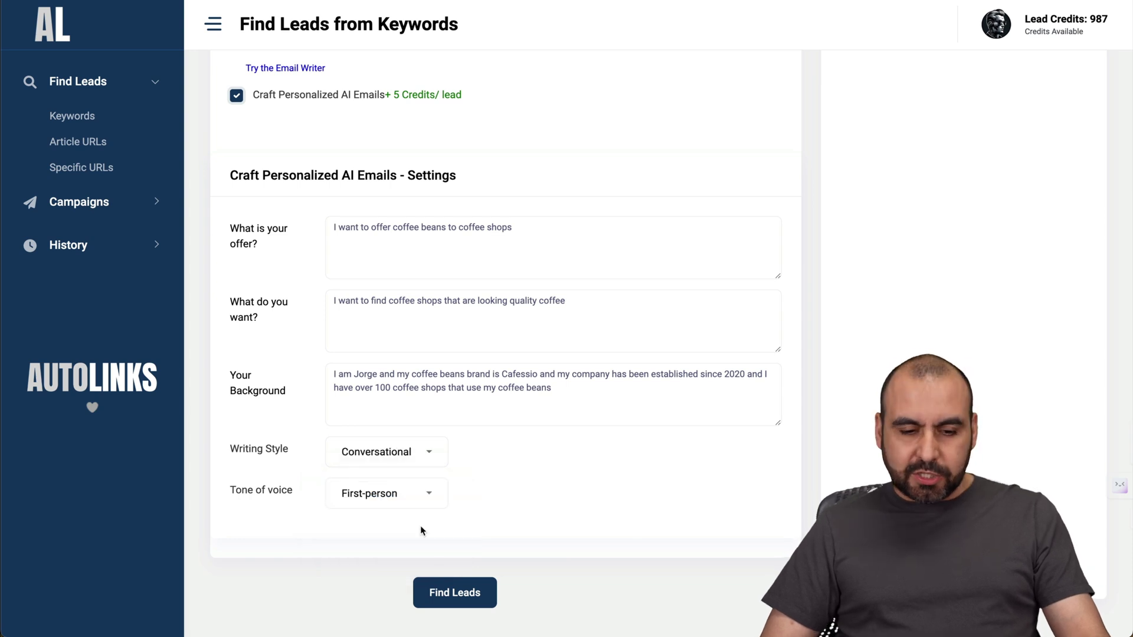
{"action": "left_click", "coordinate": [373, 501]}
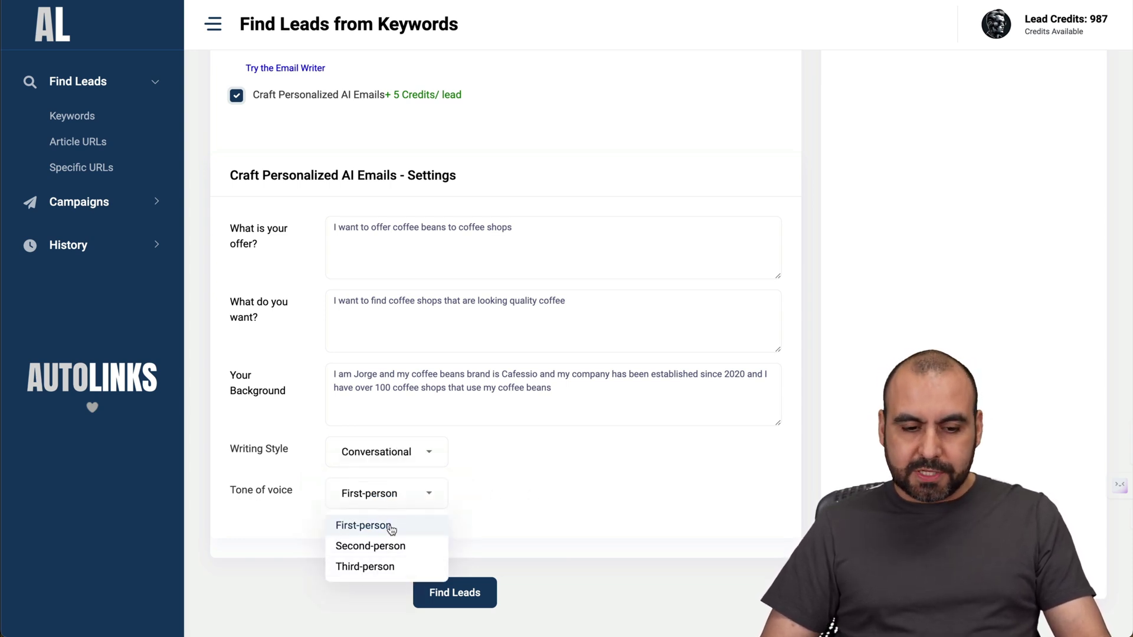
{"action": "left_click", "coordinate": [391, 527]}
{"action": "left_click", "coordinate": [352, 385]}
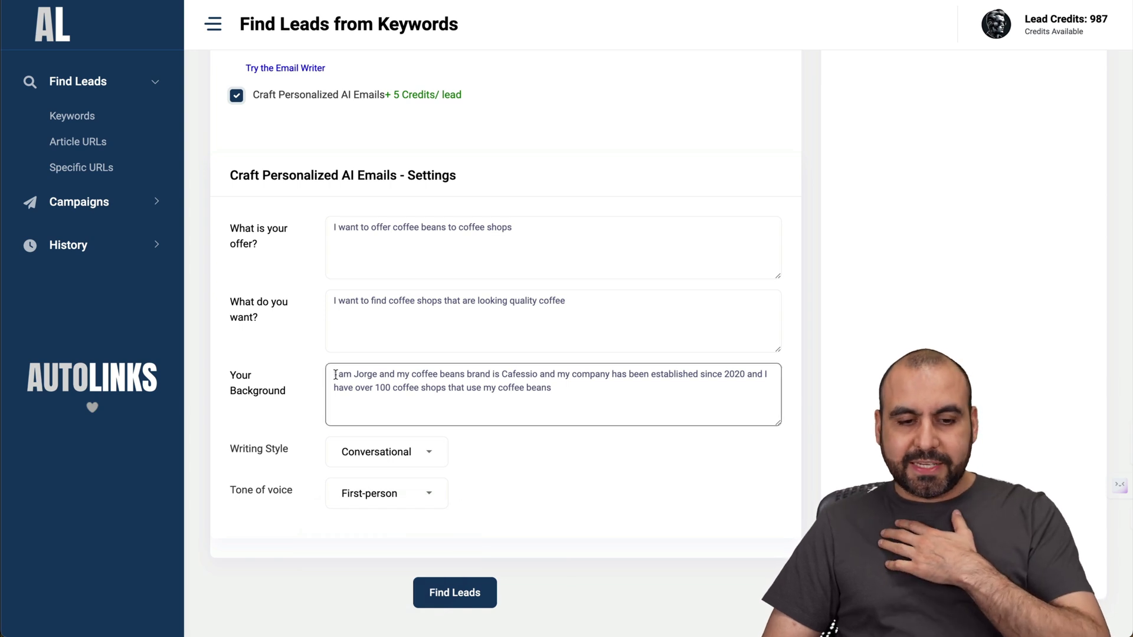
{"action": "left_click", "coordinate": [632, 500]}
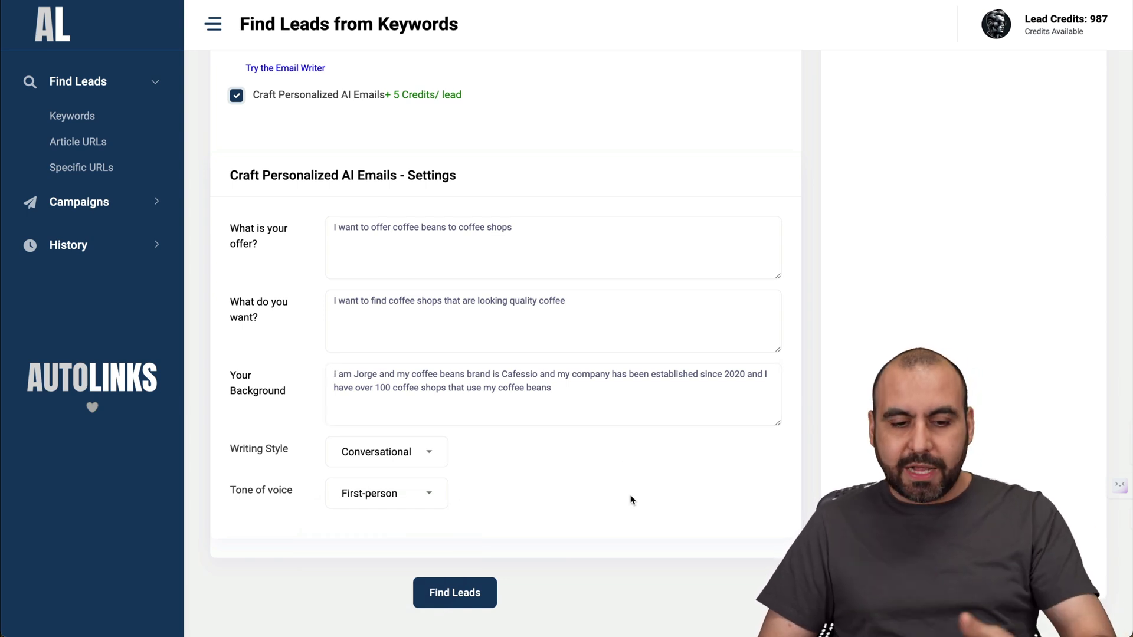
{"action": "left_click", "coordinate": [485, 593]}
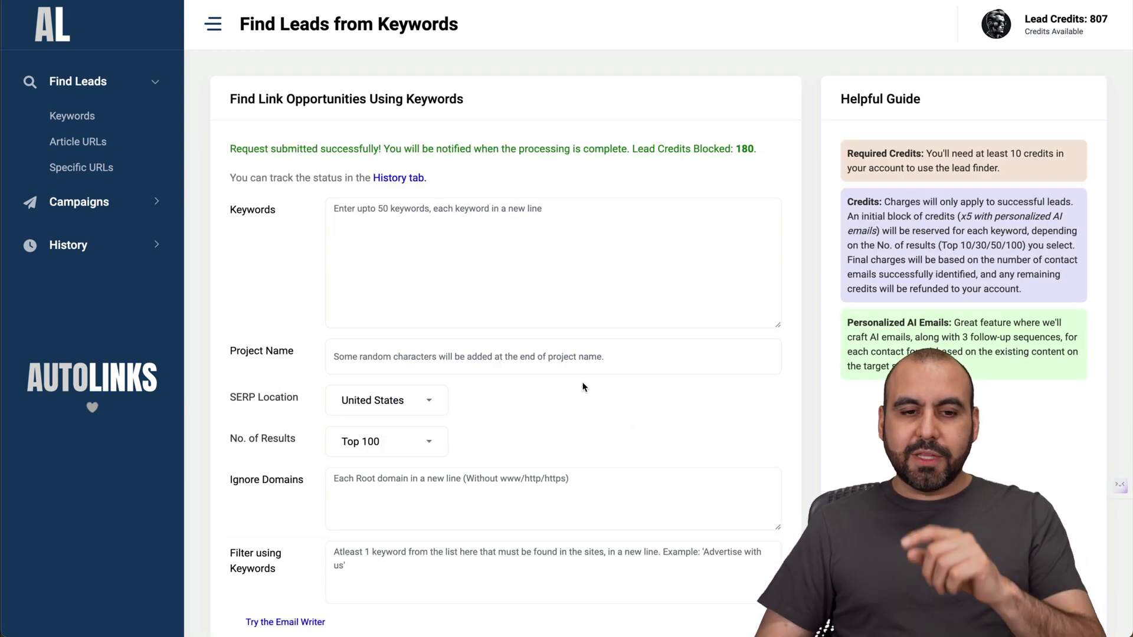
Check History > Leads to confirm the coffee project is processing with 180 credits blocked.
{"action": "left_click", "coordinate": [107, 244]}
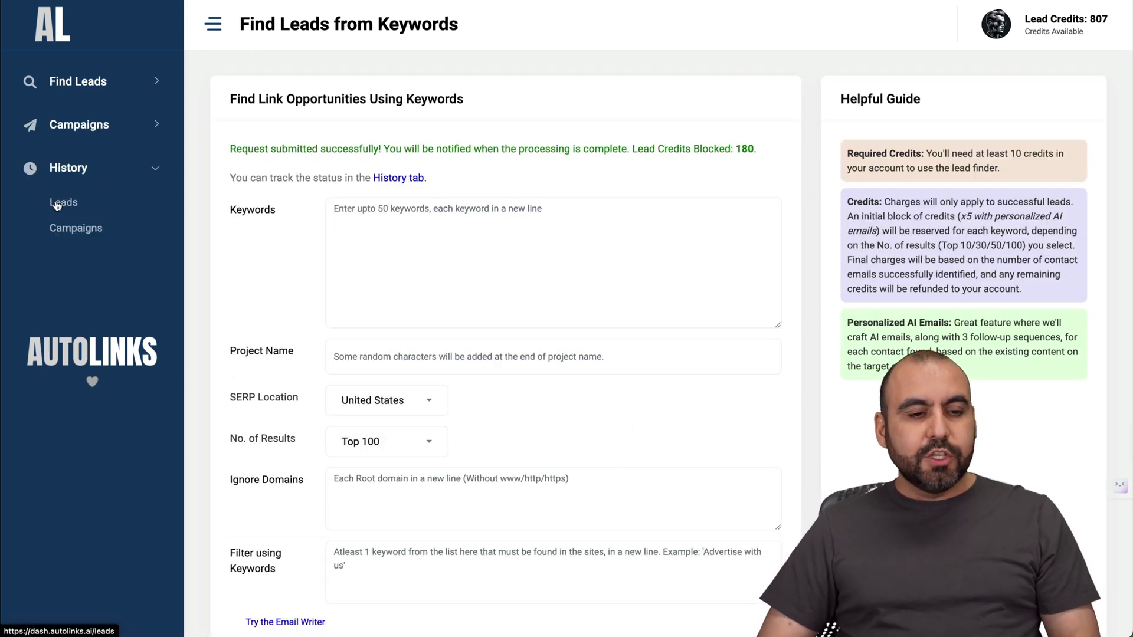
{"action": "left_click", "coordinate": [71, 205]}
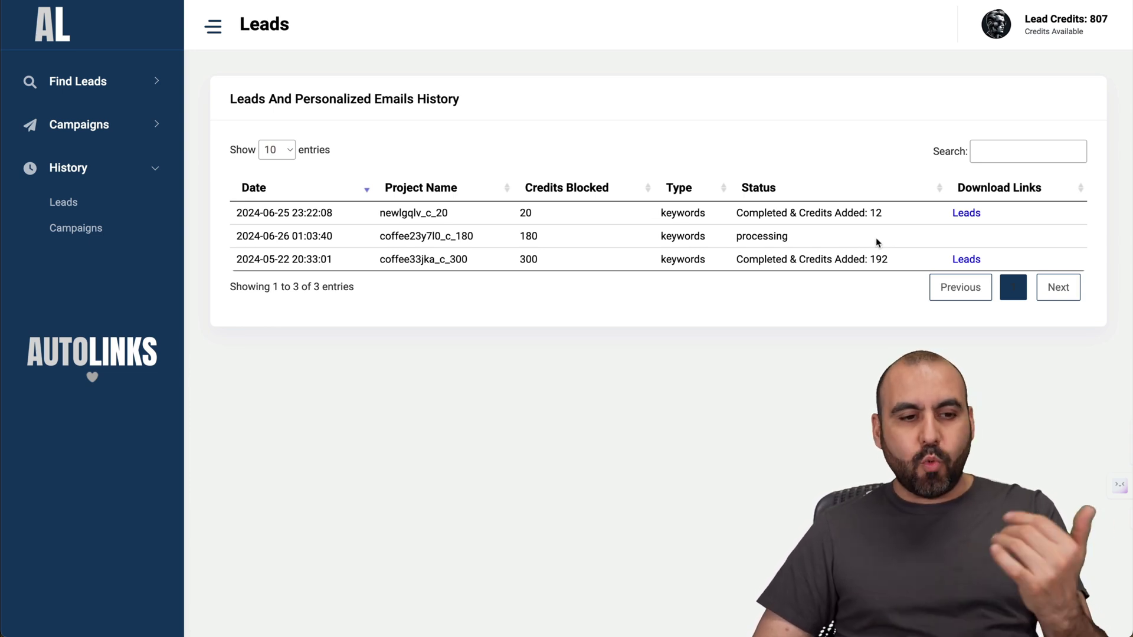
{"action": "left_click", "coordinate": [149, 87]}
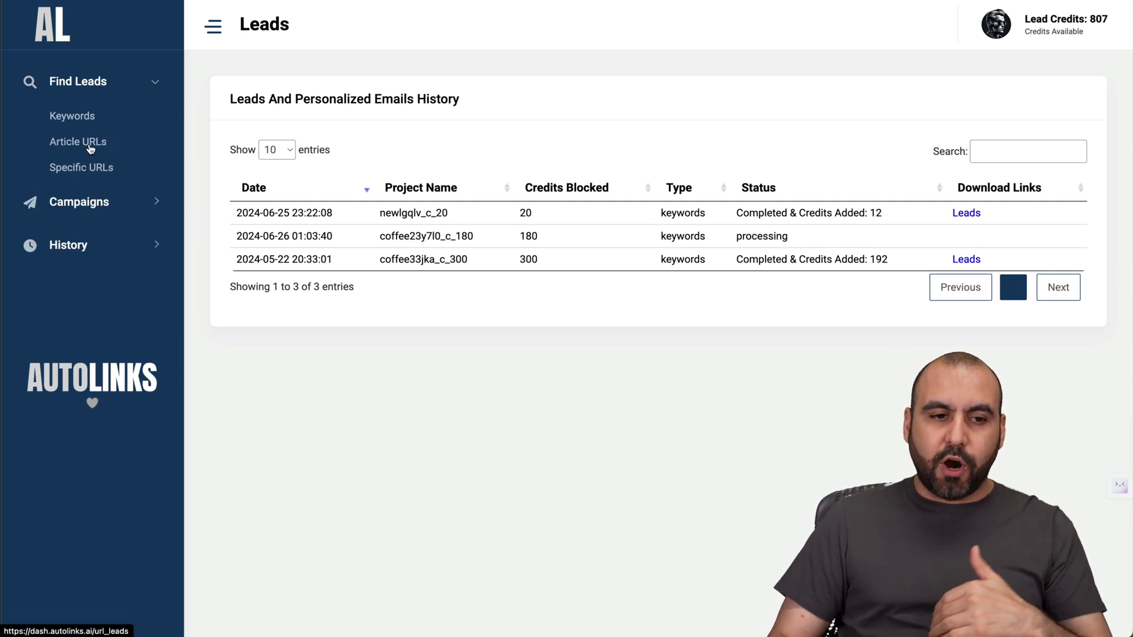
Open the Article URLs lead finder and look over its URL entry form.
{"action": "left_click", "coordinate": [90, 148]}
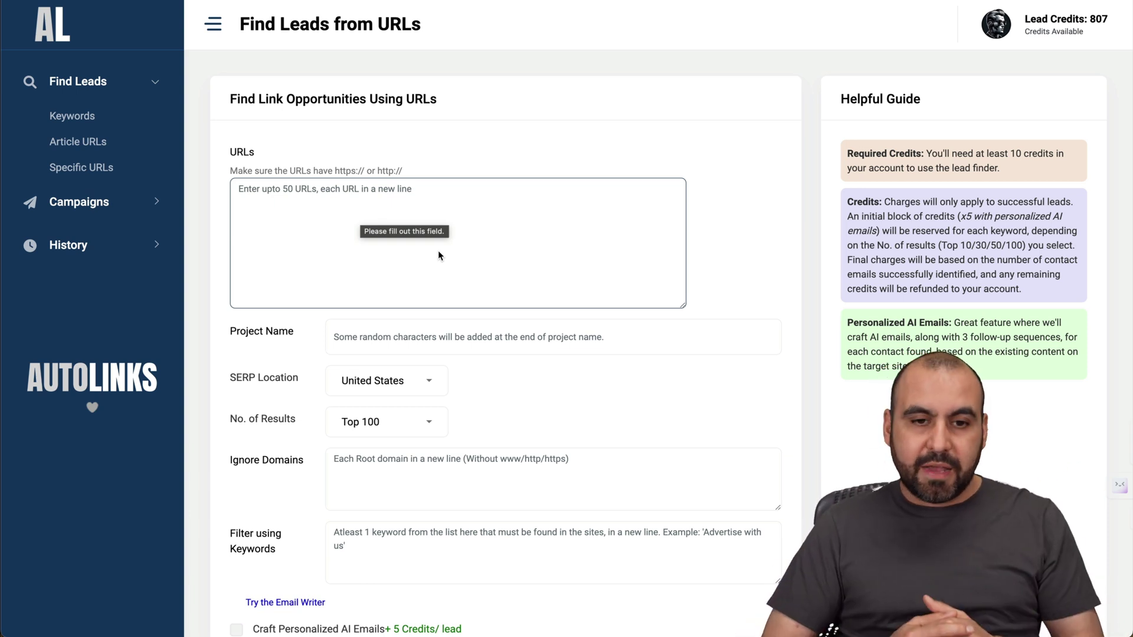
{"action": "scroll", "coordinate": [438, 250], "scroll_direction": "down", "scroll_amount": 2}
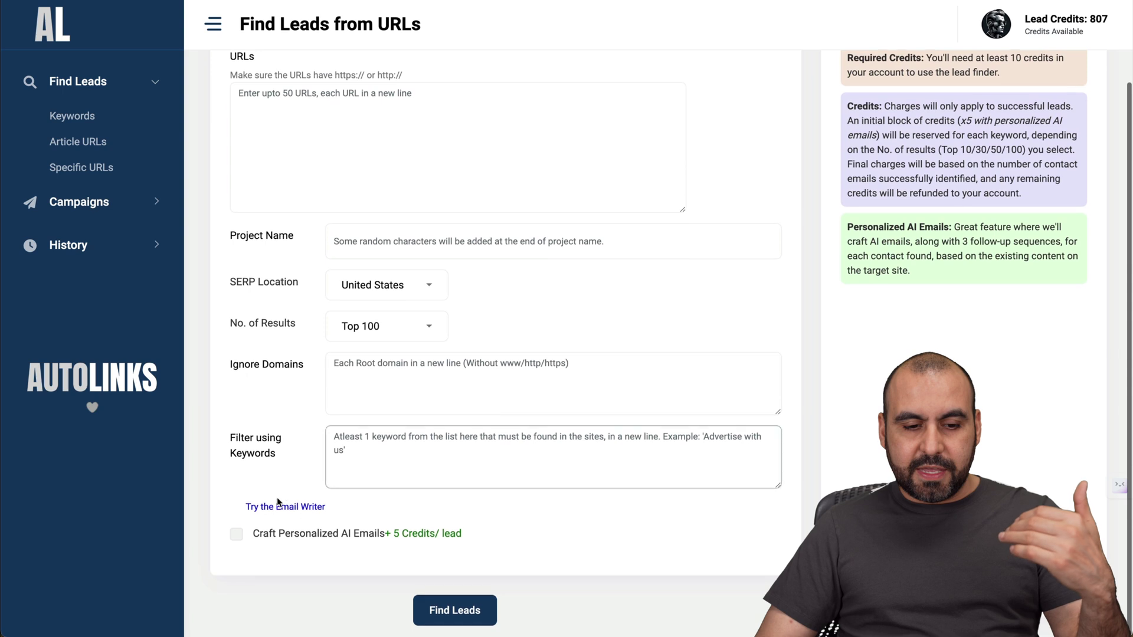
{"action": "scroll", "coordinate": [325, 236], "scroll_direction": "up", "scroll_amount": 2}
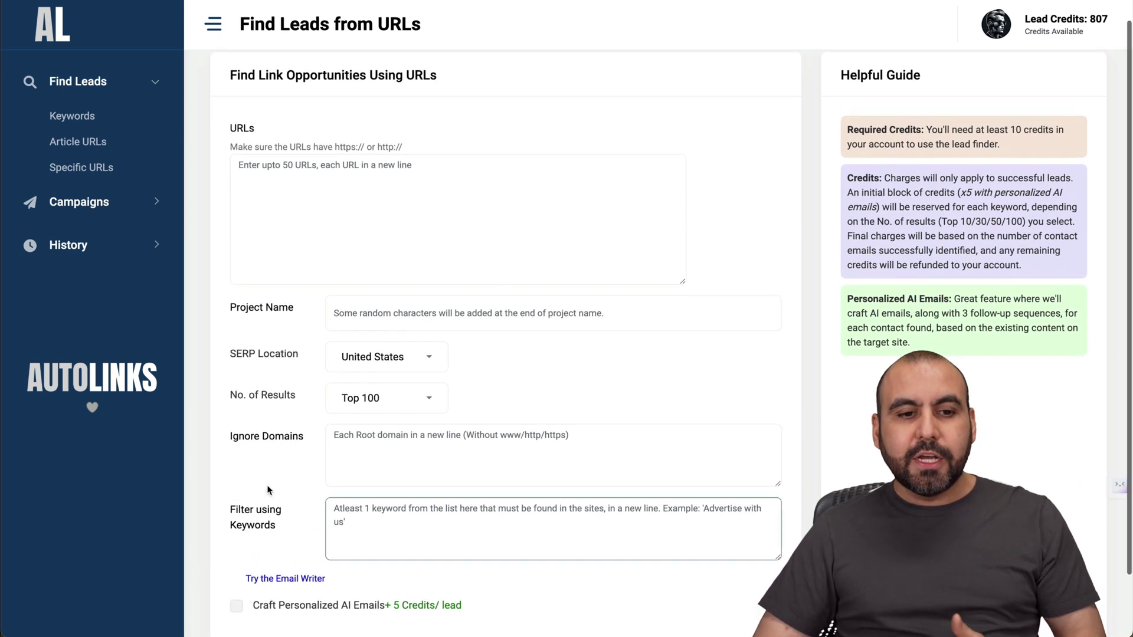
{"action": "left_click", "coordinate": [325, 193]}
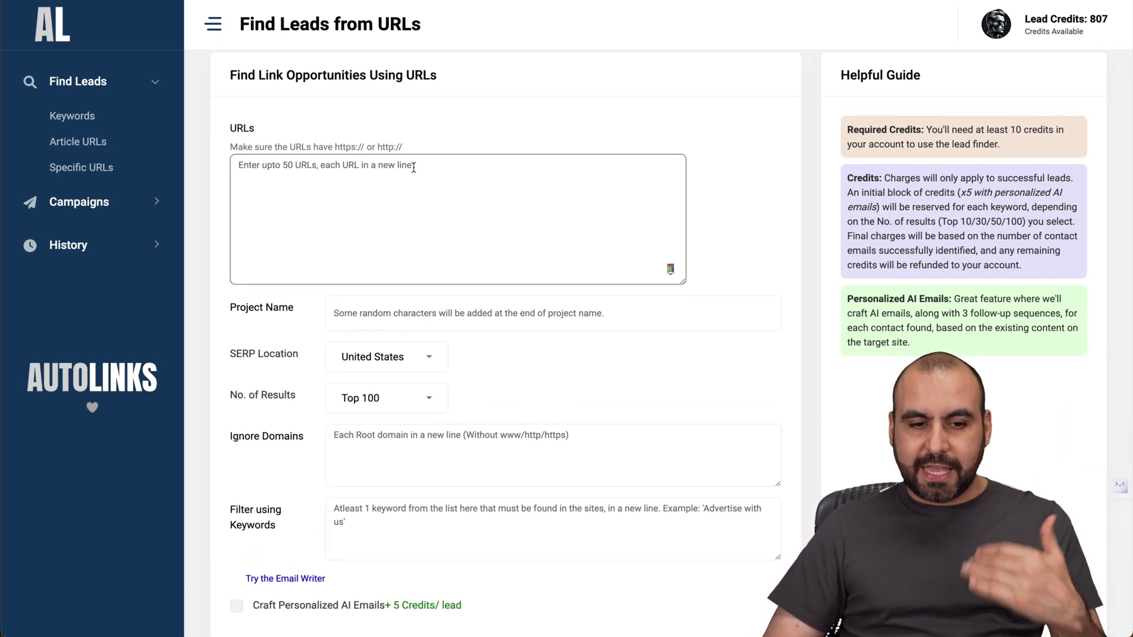
{"action": "scroll", "coordinate": [390, 324], "scroll_direction": "down", "scroll_amount": 2}
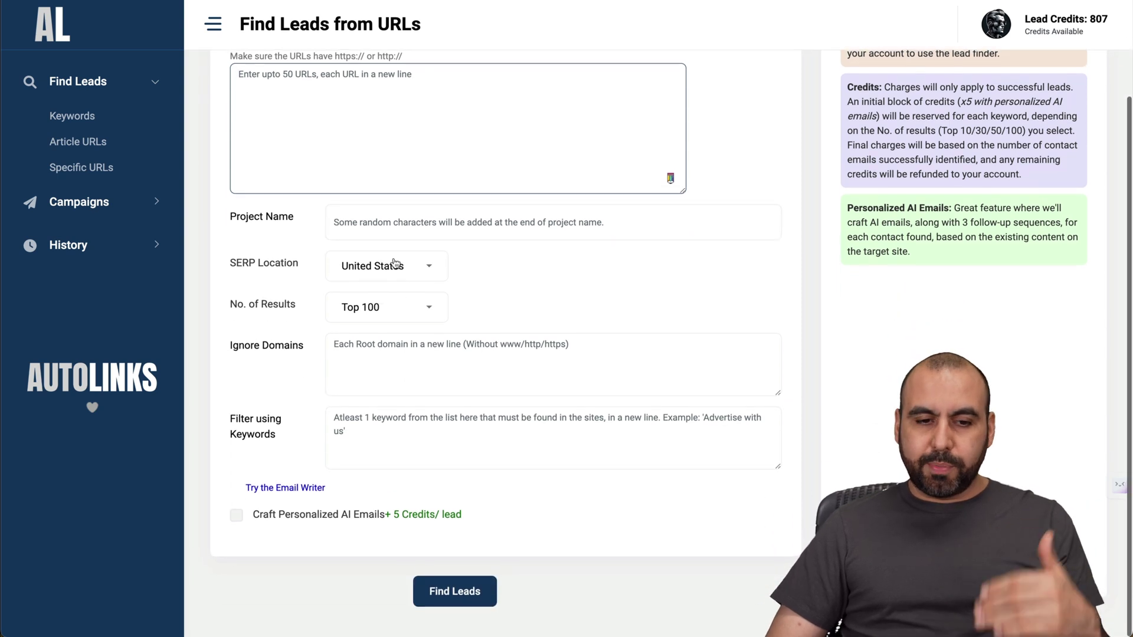
Tick personalized AI emails for URL leads, then bring up the Specific URLs lead finder.
{"action": "left_click", "coordinate": [235, 516]}
{"action": "scroll", "coordinate": [388, 515], "scroll_direction": "down", "scroll_amount": 7}
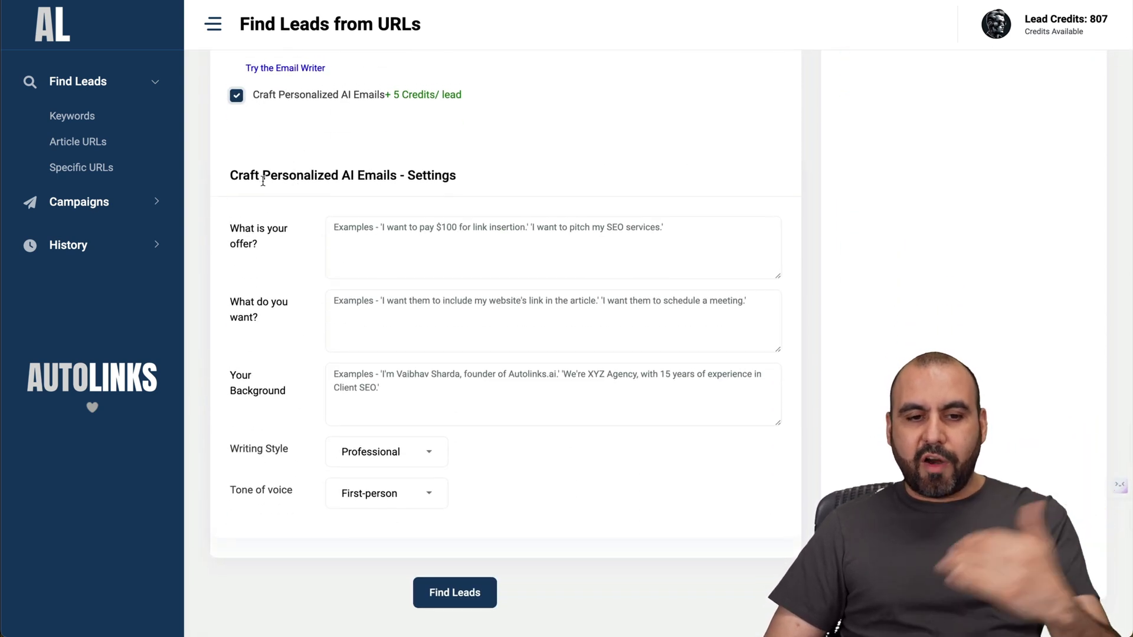
{"action": "scroll", "coordinate": [411, 440], "scroll_direction": "up", "scroll_amount": 10}
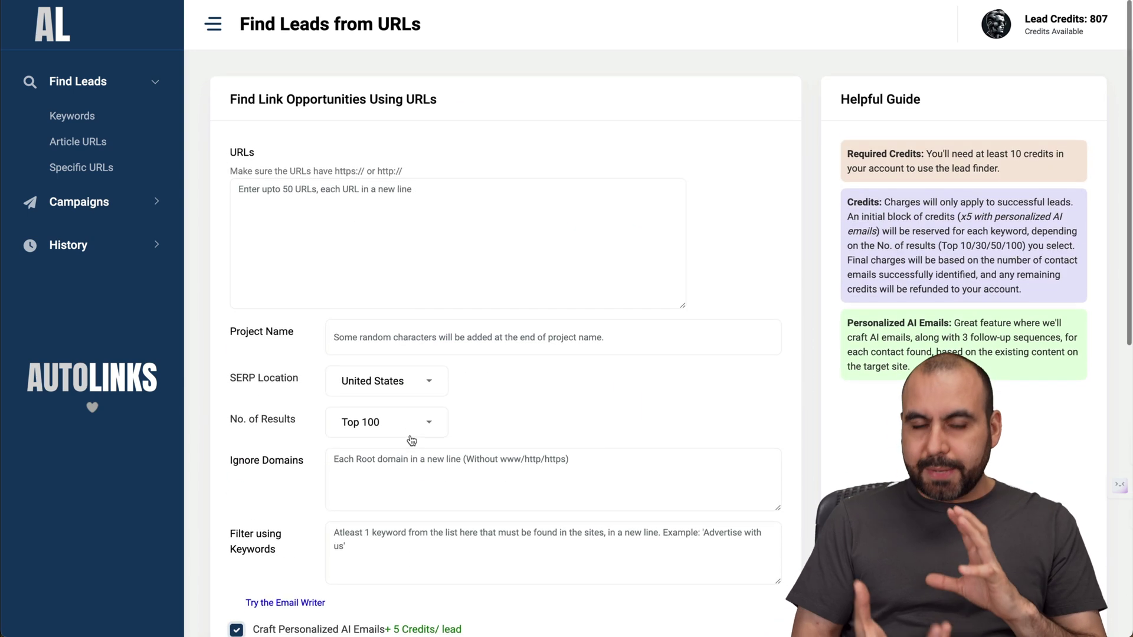
{"action": "left_click", "coordinate": [333, 244]}
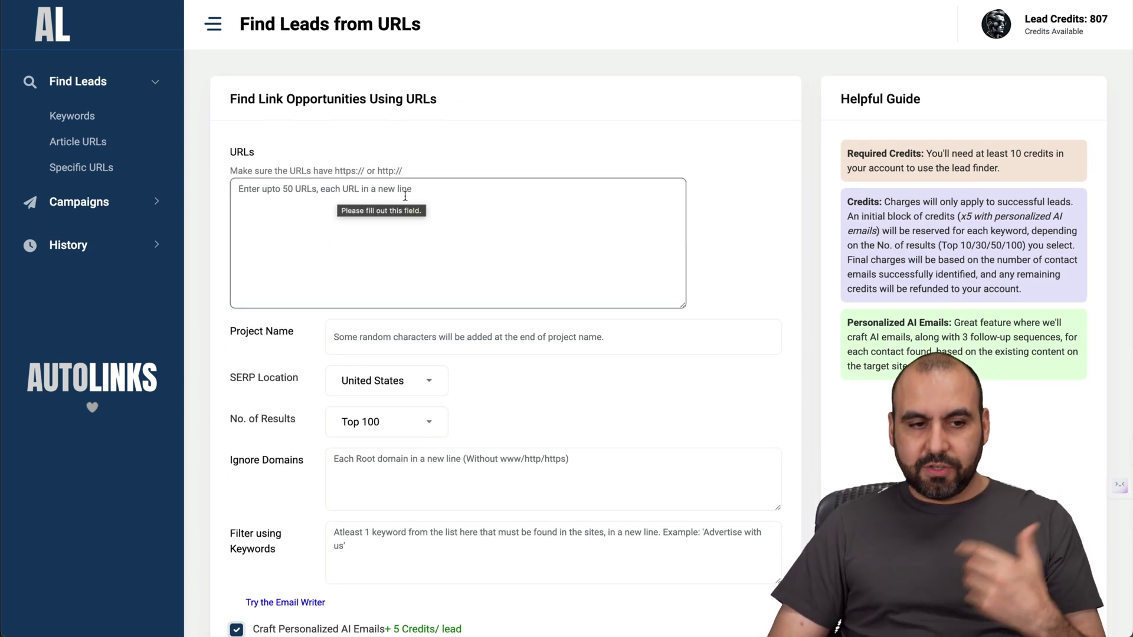
{"action": "left_click", "coordinate": [92, 171]}
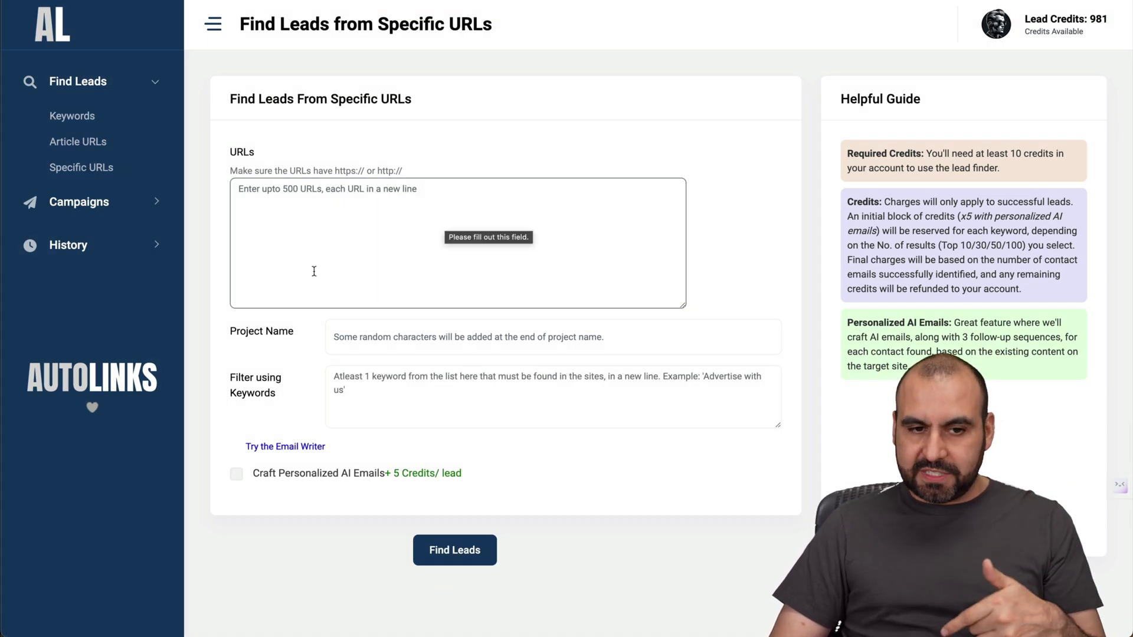
{"action": "left_click", "coordinate": [148, 203]}
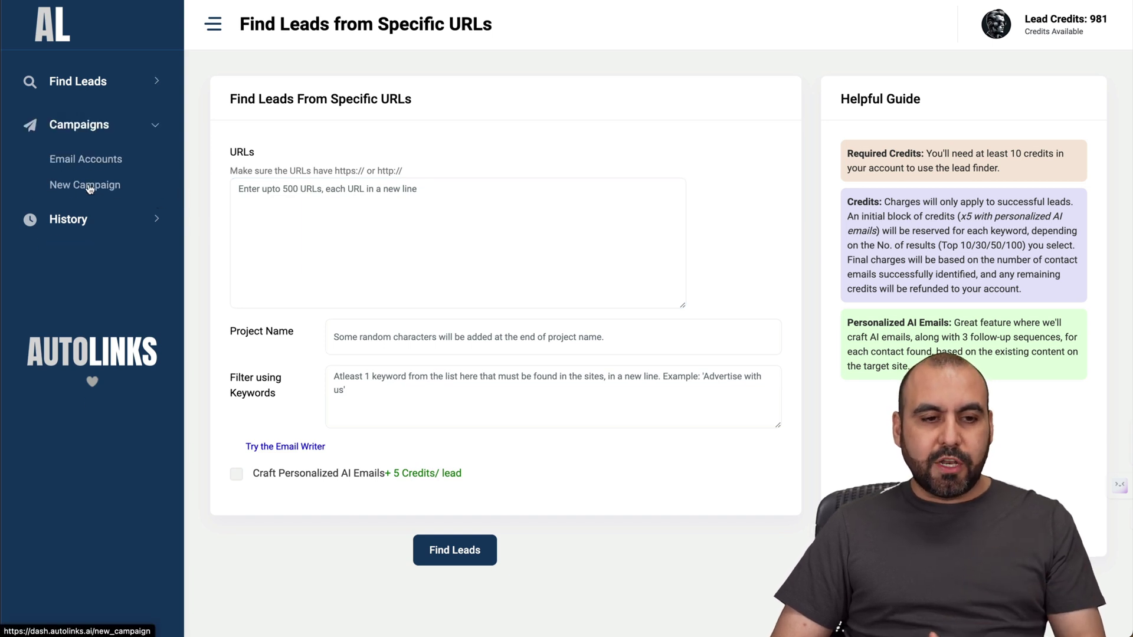
Open the New Campaign form and check the Daily Sending Limit options, leaving it at 10.
{"action": "left_click", "coordinate": [91, 187]}
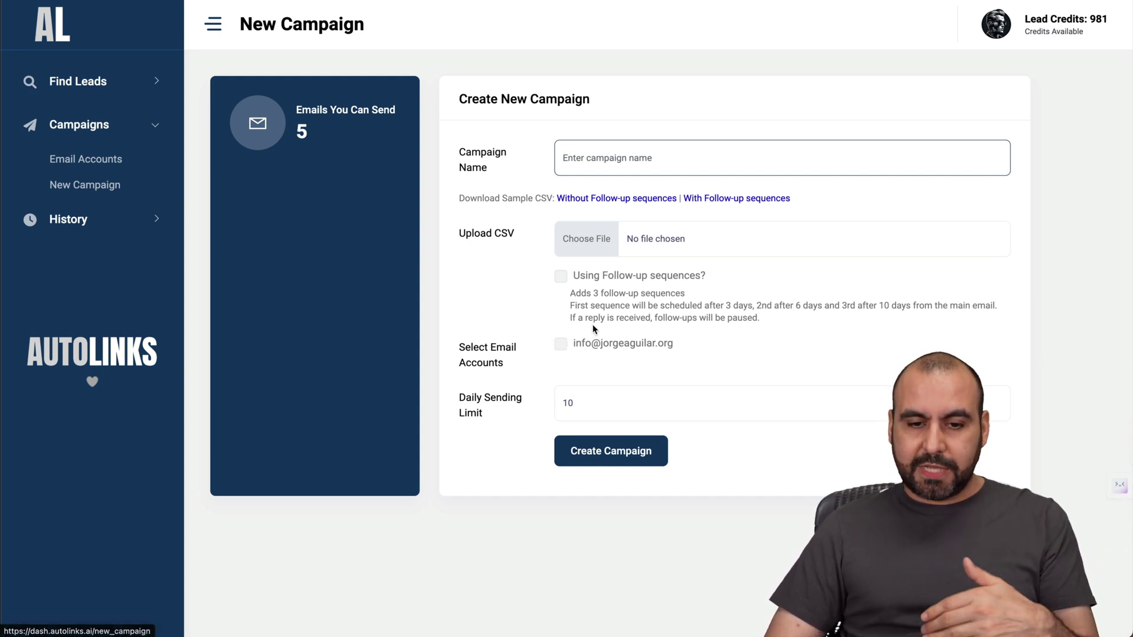
{"action": "left_click", "coordinate": [587, 411]}
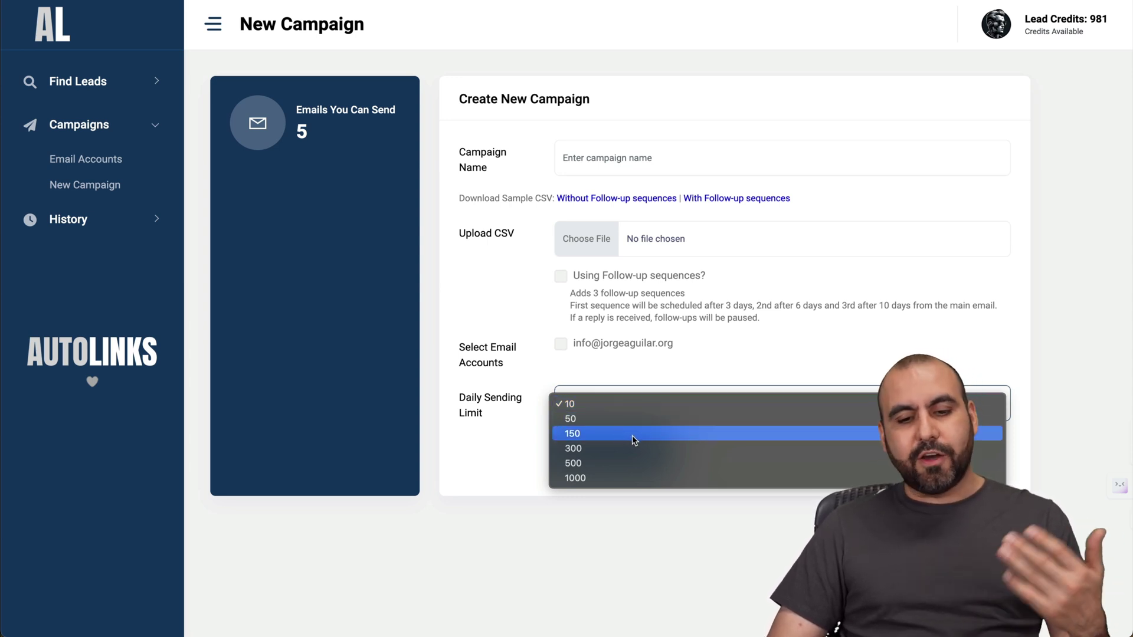
{"action": "key", "text": "Escape"}
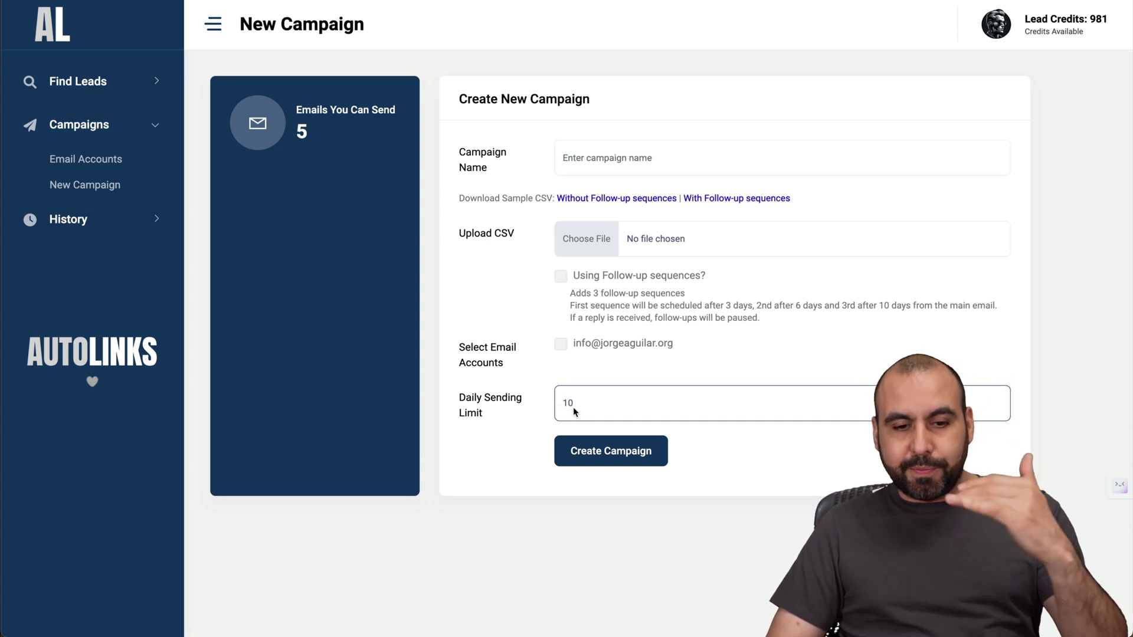
{"action": "left_click", "coordinate": [172, 223]}
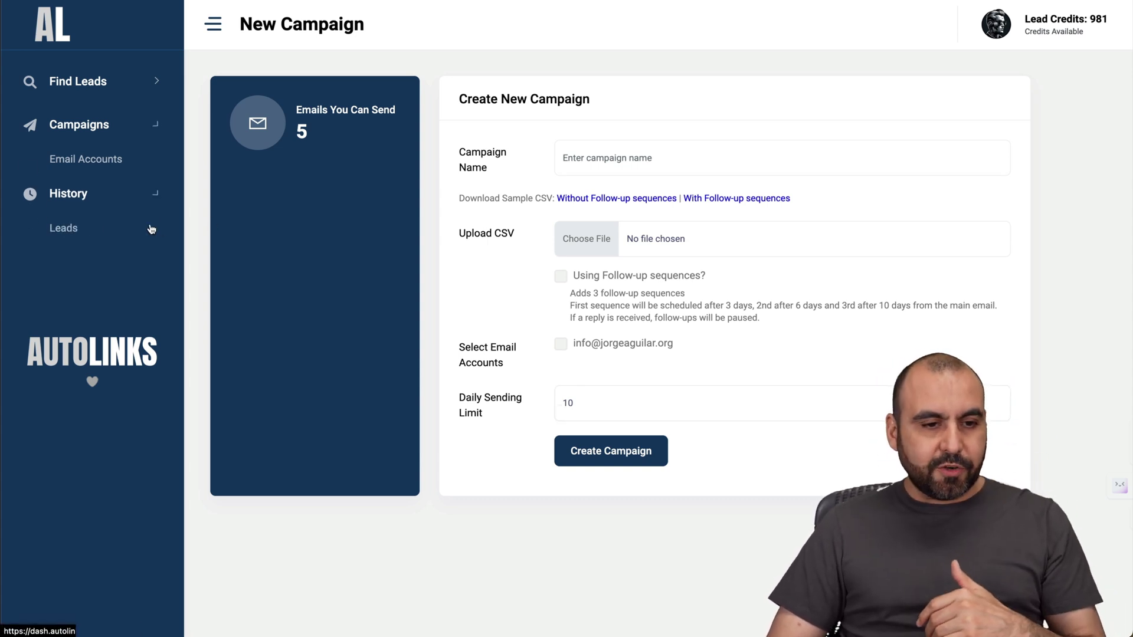
Download the completed coffee project's leads from History > Leads as results (3).csv.
{"action": "left_click", "coordinate": [66, 203]}
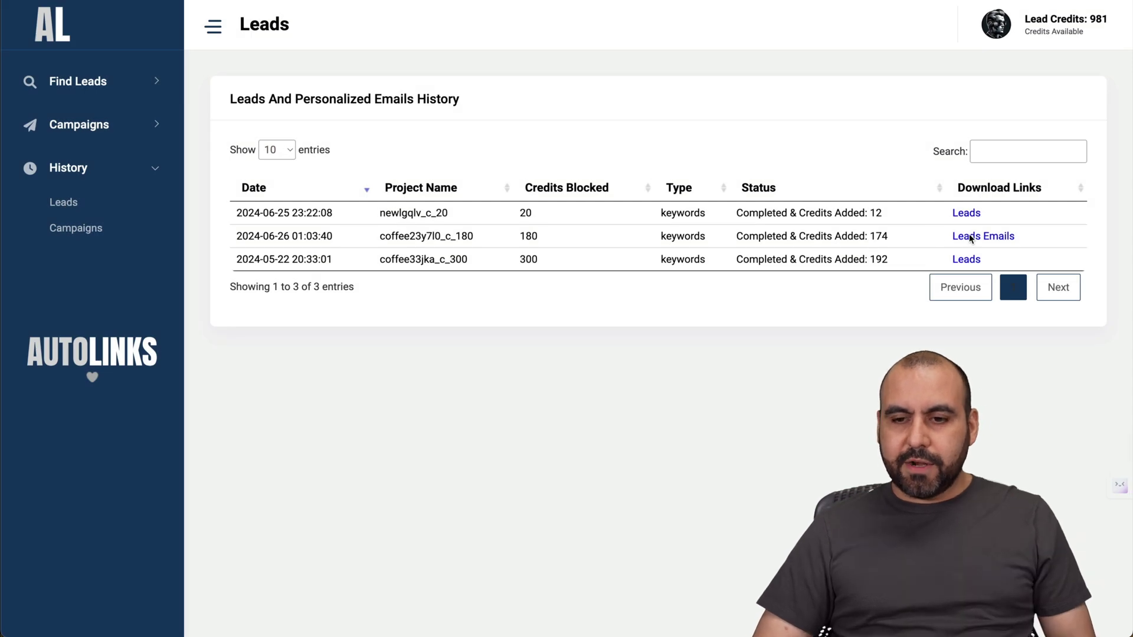
{"action": "left_click", "coordinate": [969, 237]}
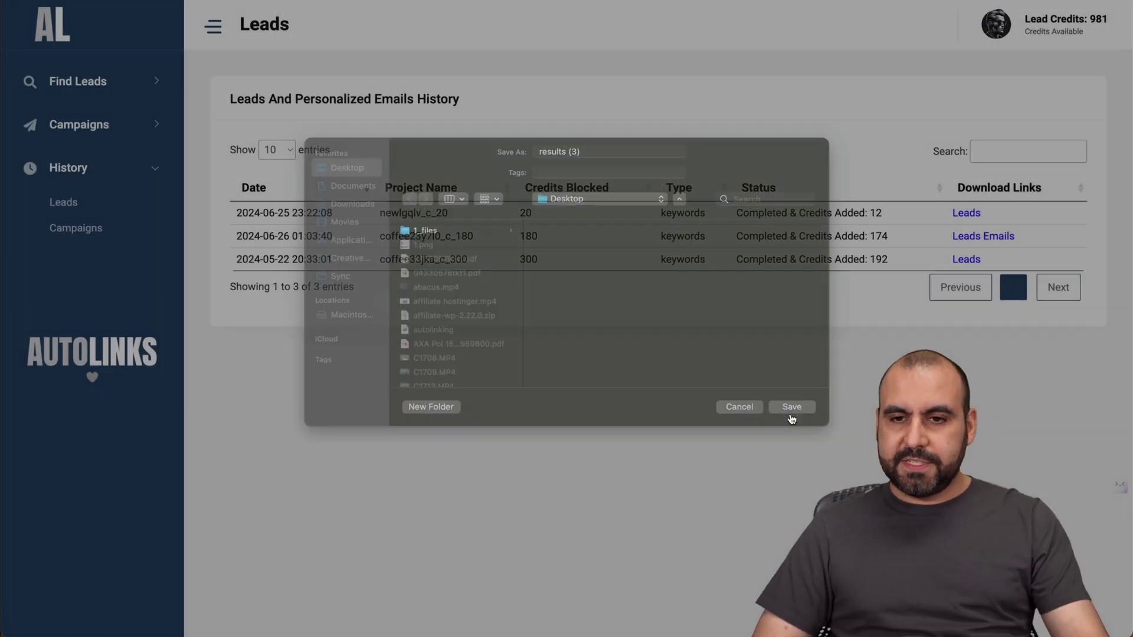
{"action": "left_click", "coordinate": [791, 407]}
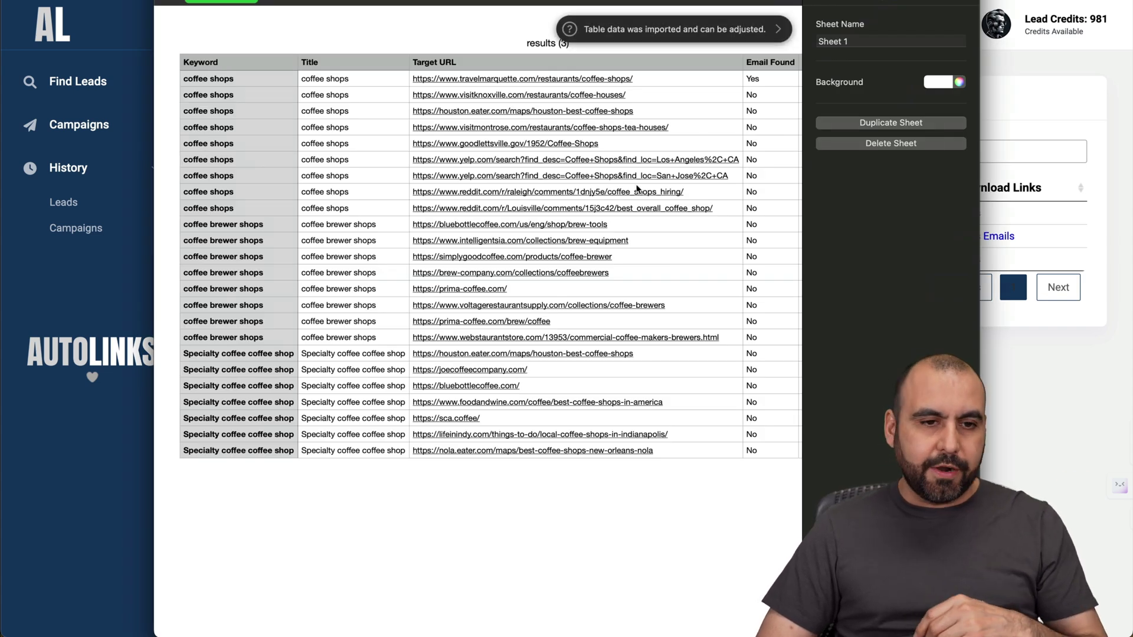
Scroll across the coffee leads spreadsheet, then close it to return to the leads history.
{"action": "scroll", "coordinate": [637, 189], "scroll_direction": "right", "scroll_amount": 5}
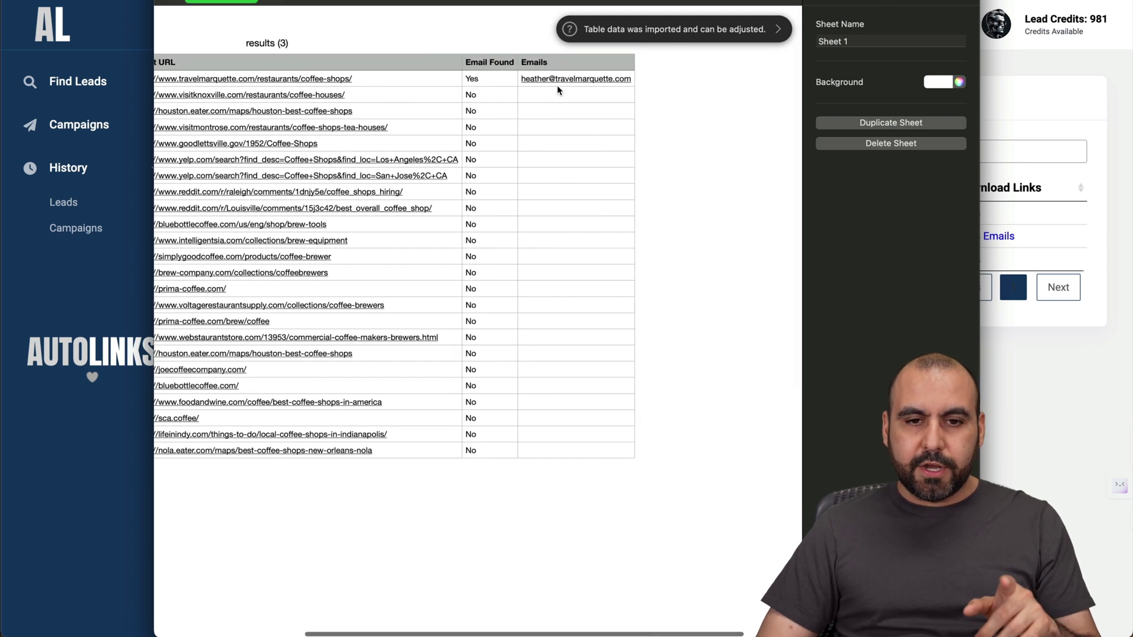
{"action": "scroll", "coordinate": [554, 79], "scroll_direction": "left", "scroll_amount": 5}
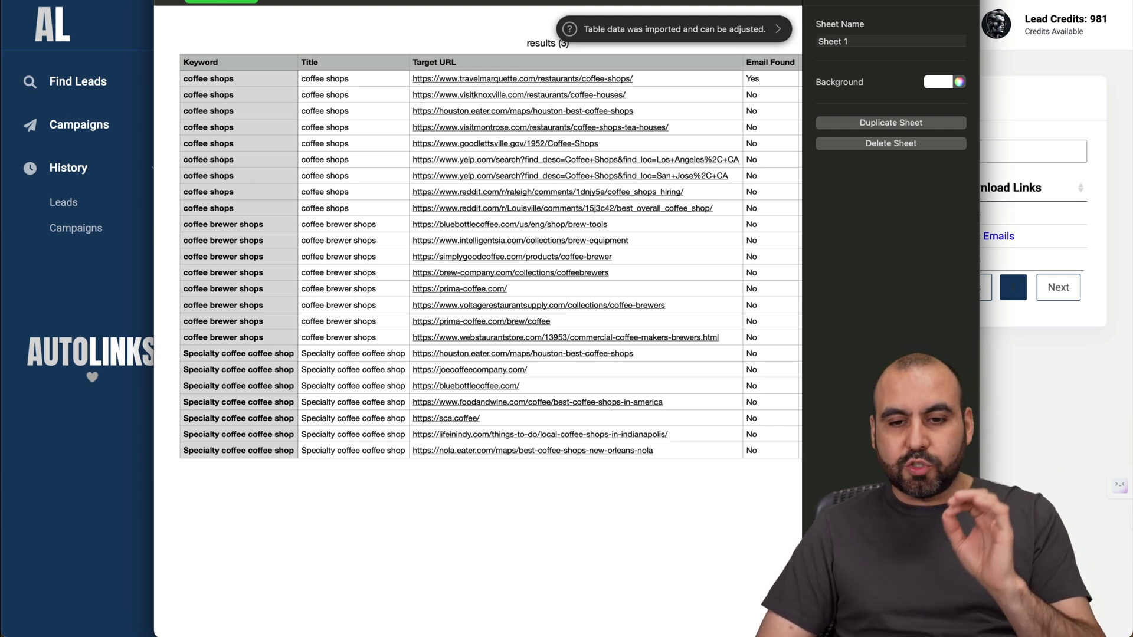
{"action": "key", "text": "super+Tab"}
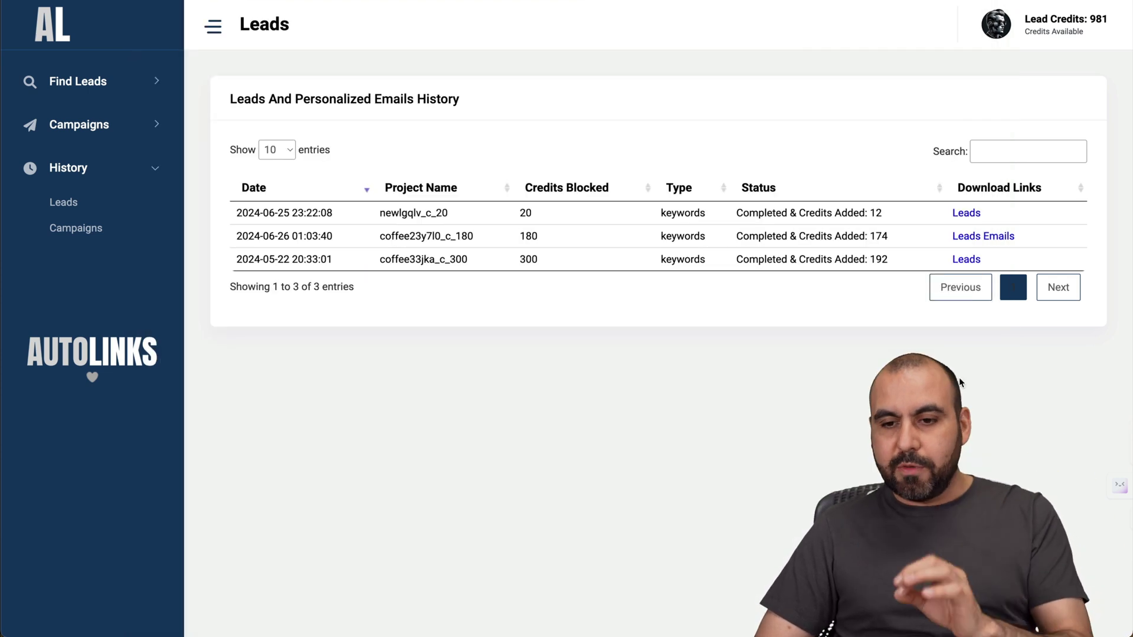
Download the coffee23y7l0_c_180 Emails CSV and save it as personalized_emails (1).
{"action": "left_click", "coordinate": [1001, 237]}
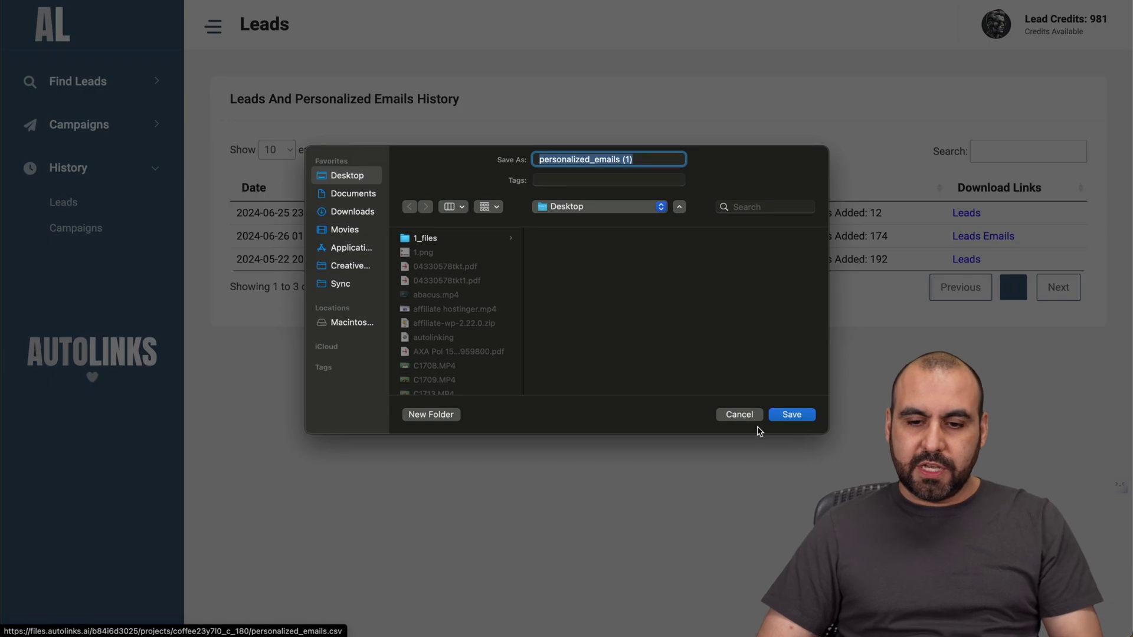
{"action": "left_click", "coordinate": [792, 415]}
{"action": "left_click", "coordinate": [873, 15]}
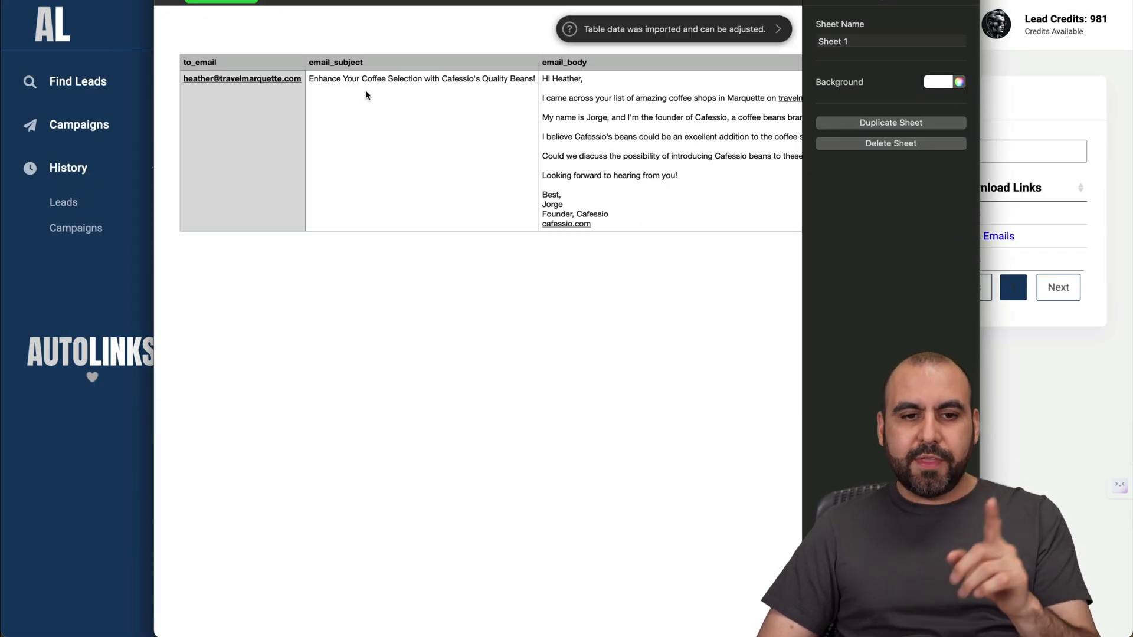
Review the lead's AI-written email_subject and scroll through its email_body, then close the Numbers sheet.
{"action": "left_click", "coordinate": [440, 78]}
{"action": "scroll", "coordinate": [490, 101], "scroll_direction": "right", "scroll_amount": 3}
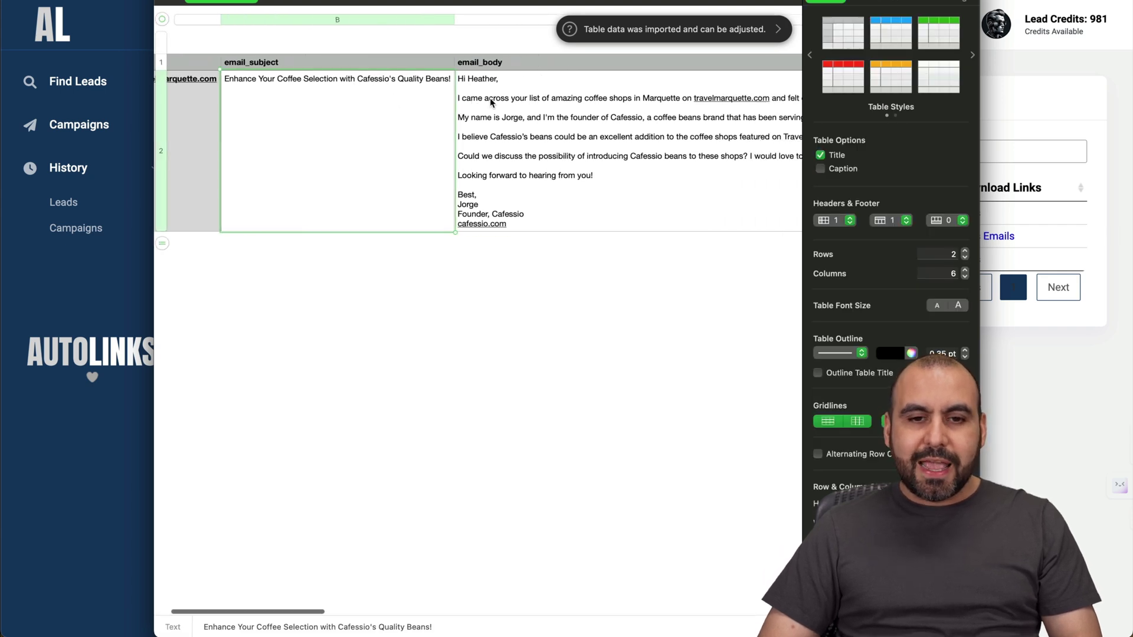
{"action": "scroll", "coordinate": [490, 102], "scroll_direction": "right", "scroll_amount": 10}
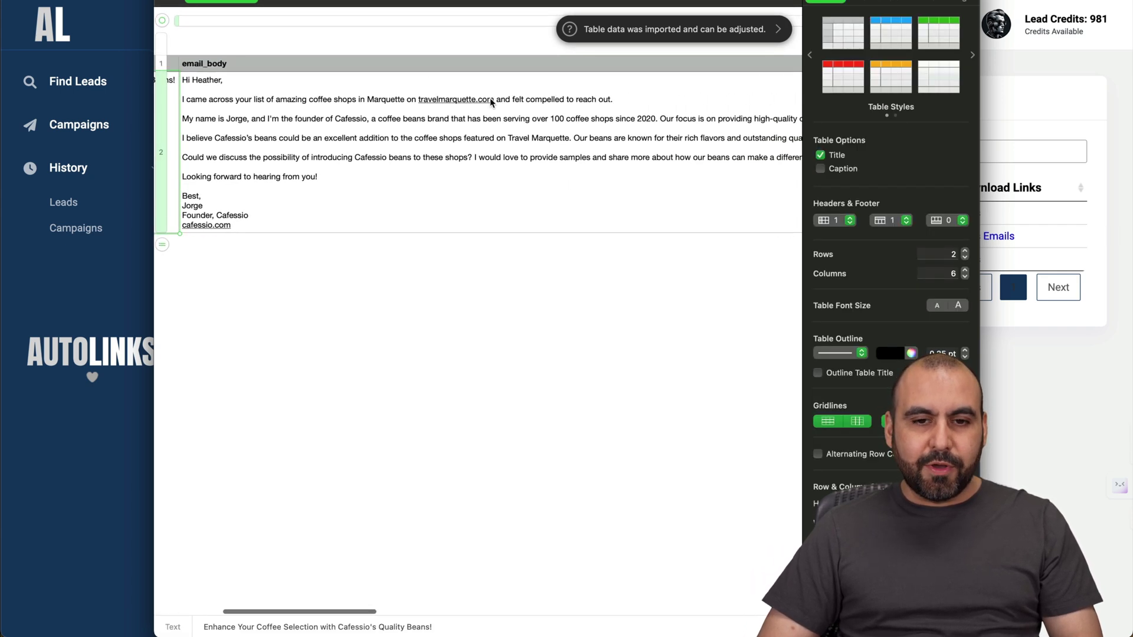
{"action": "scroll", "coordinate": [490, 101], "scroll_direction": "left", "scroll_amount": 1}
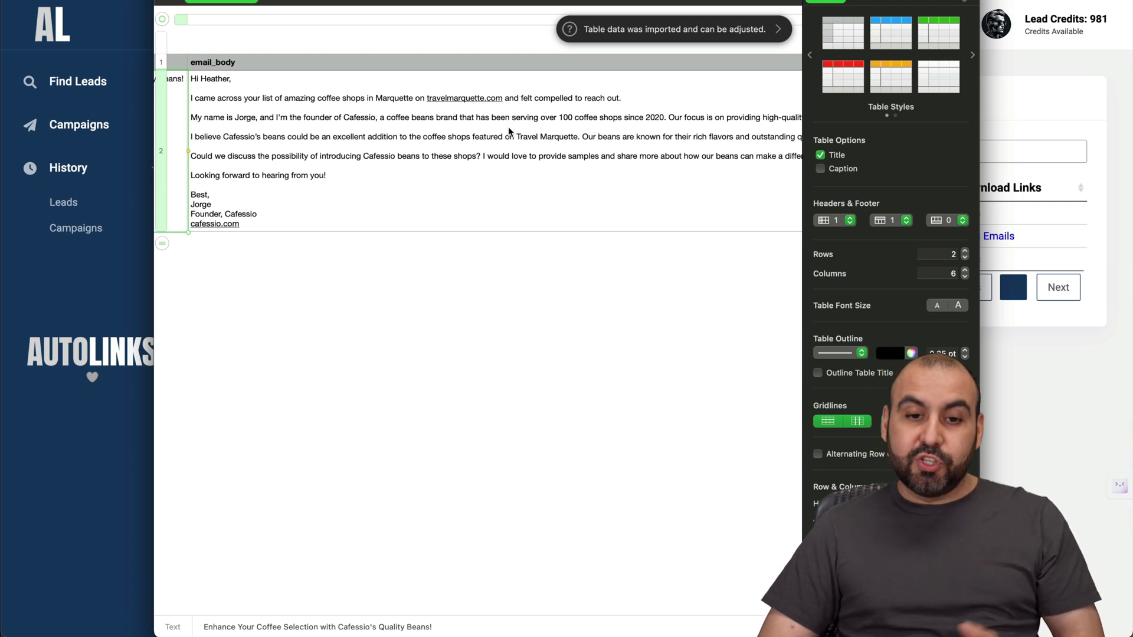
{"action": "scroll", "coordinate": [651, 127], "scroll_direction": "right", "scroll_amount": 2}
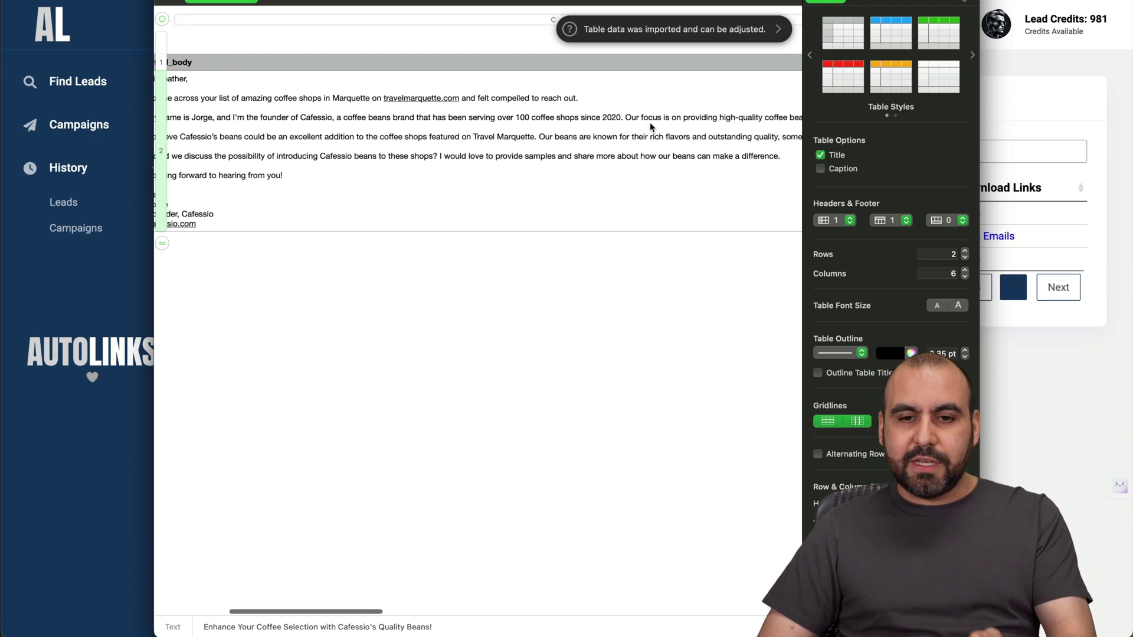
{"action": "scroll", "coordinate": [651, 127], "scroll_direction": "right", "scroll_amount": 6}
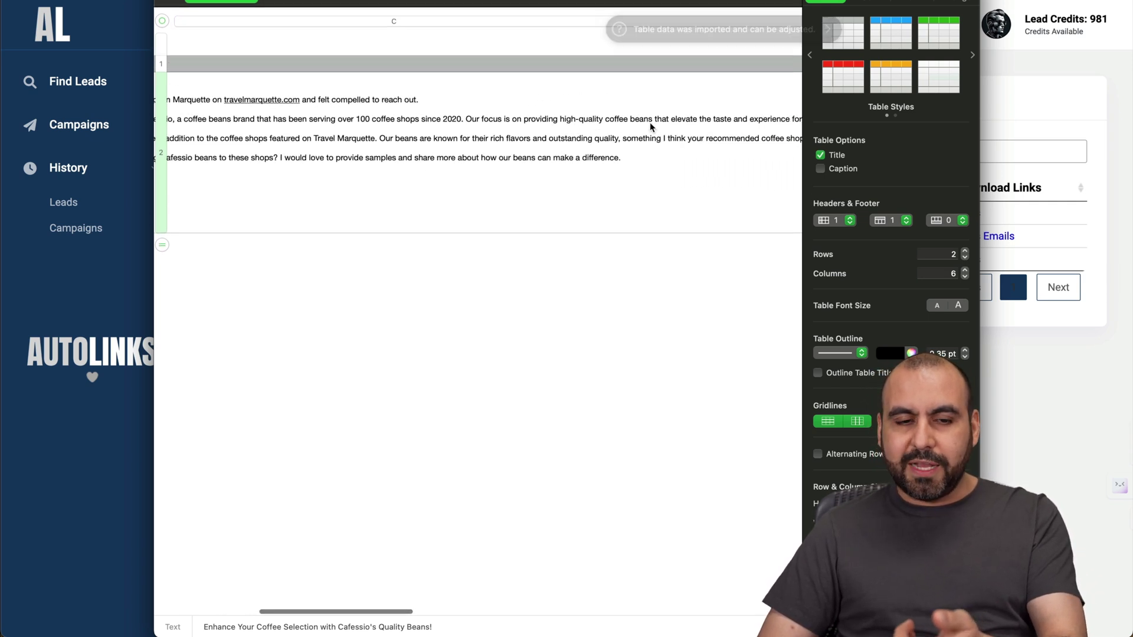
{"action": "scroll", "coordinate": [651, 127], "scroll_direction": "left", "scroll_amount": 12}
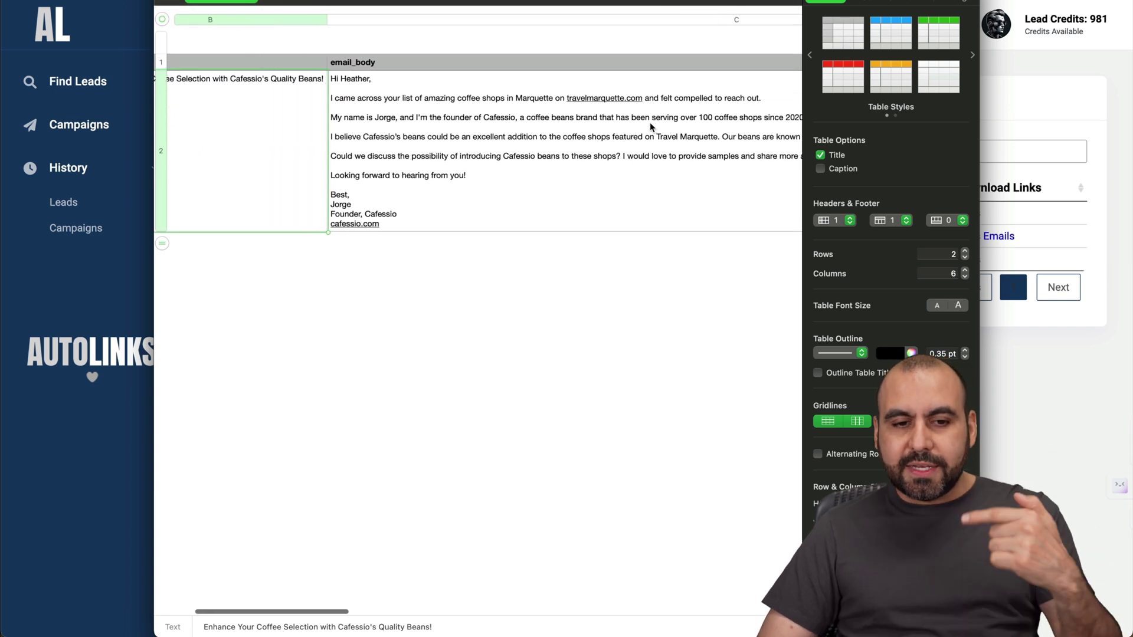
{"action": "scroll", "coordinate": [651, 126], "scroll_direction": "left", "scroll_amount": 2}
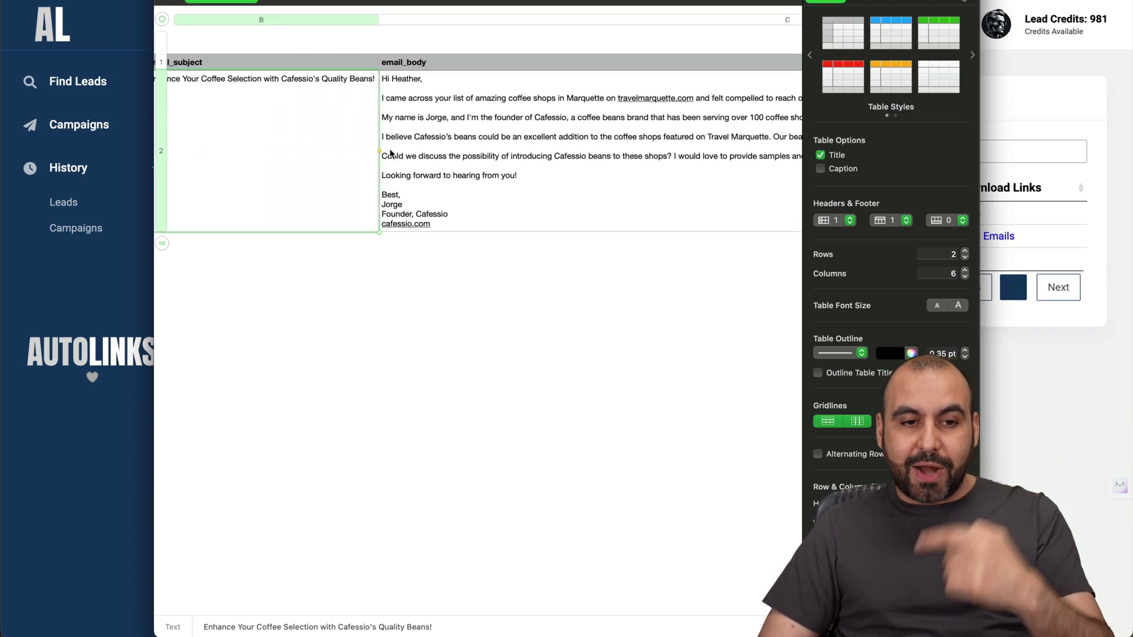
{"action": "scroll", "coordinate": [395, 149], "scroll_direction": "left", "scroll_amount": 6}
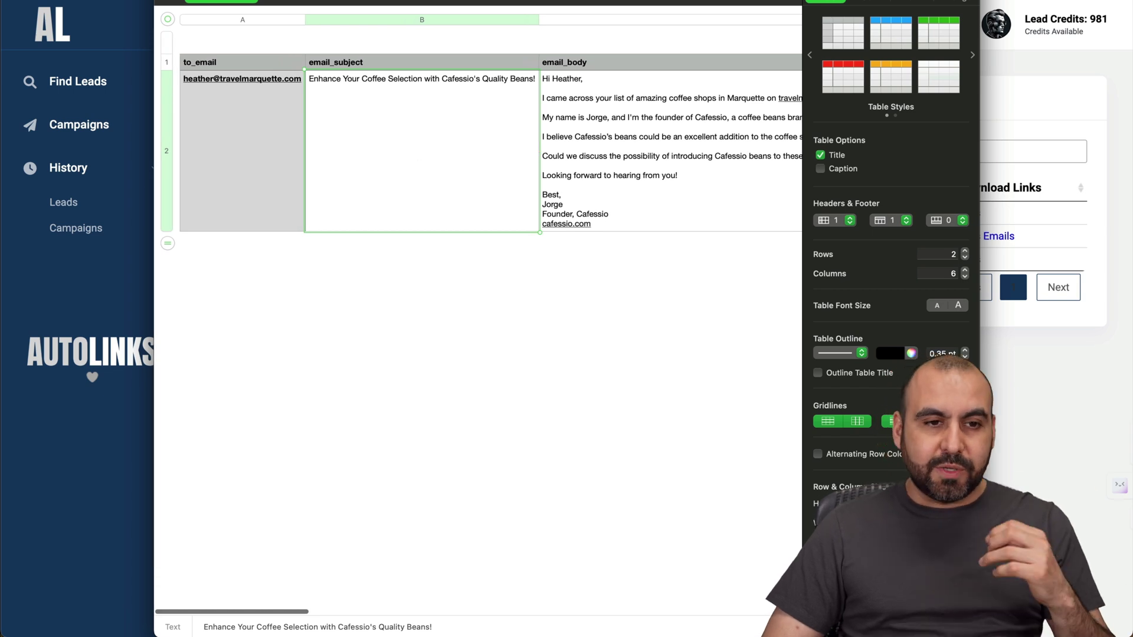
{"action": "key", "text": "super+Tab"}
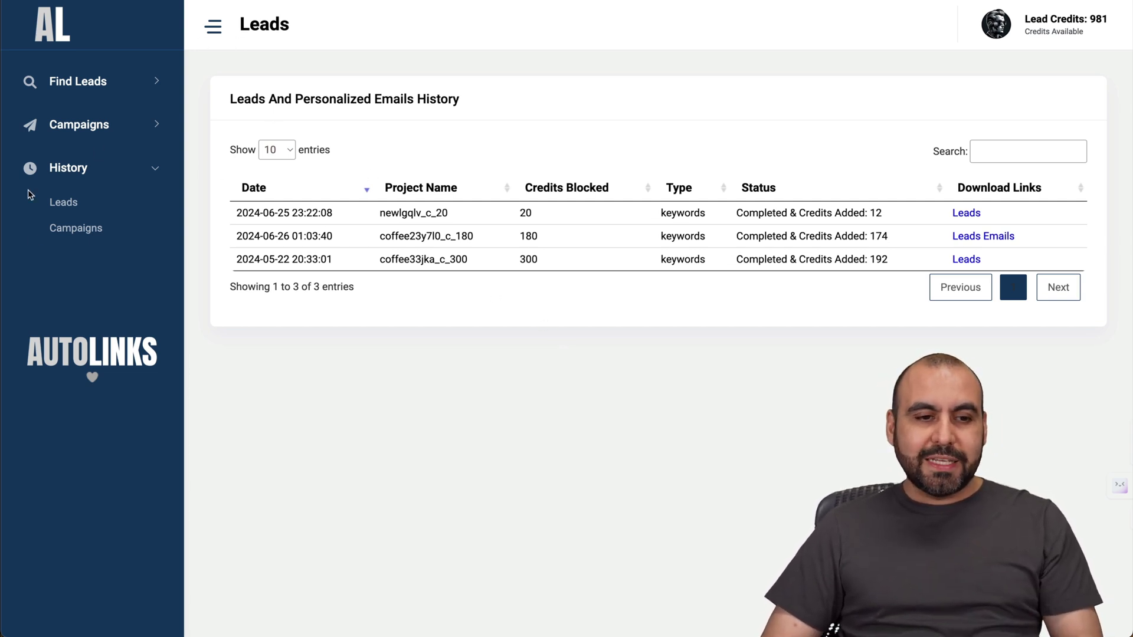
Open History > Campaigns to view the still-empty sent, pending and failed campaigns table.
{"action": "left_click", "coordinate": [68, 228]}
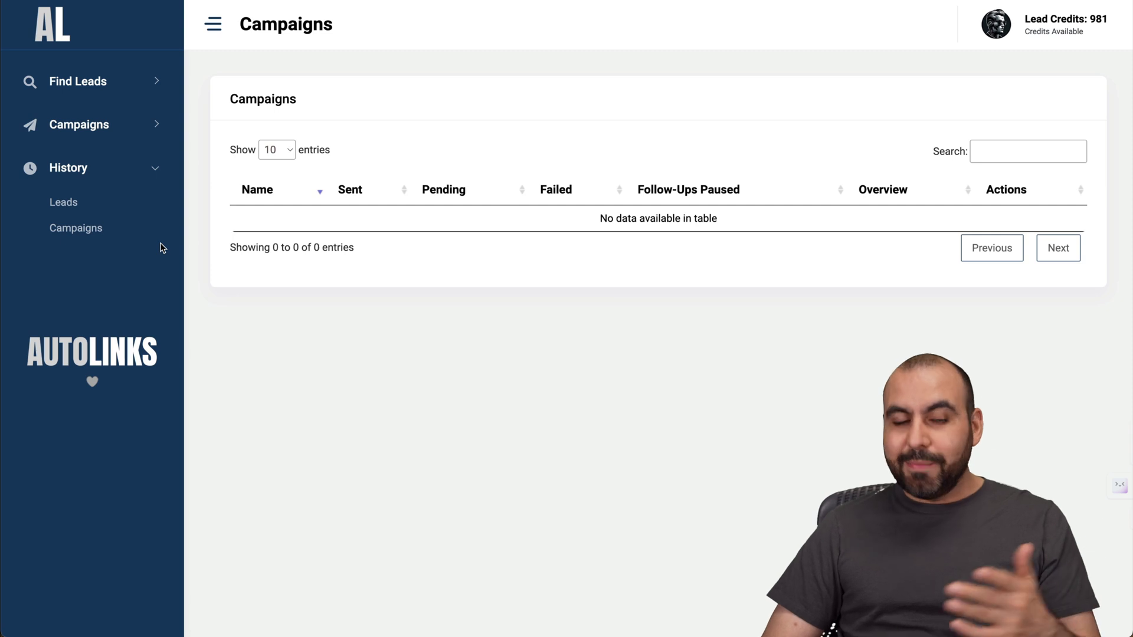
{"action": "left_click", "coordinate": [108, 125]}
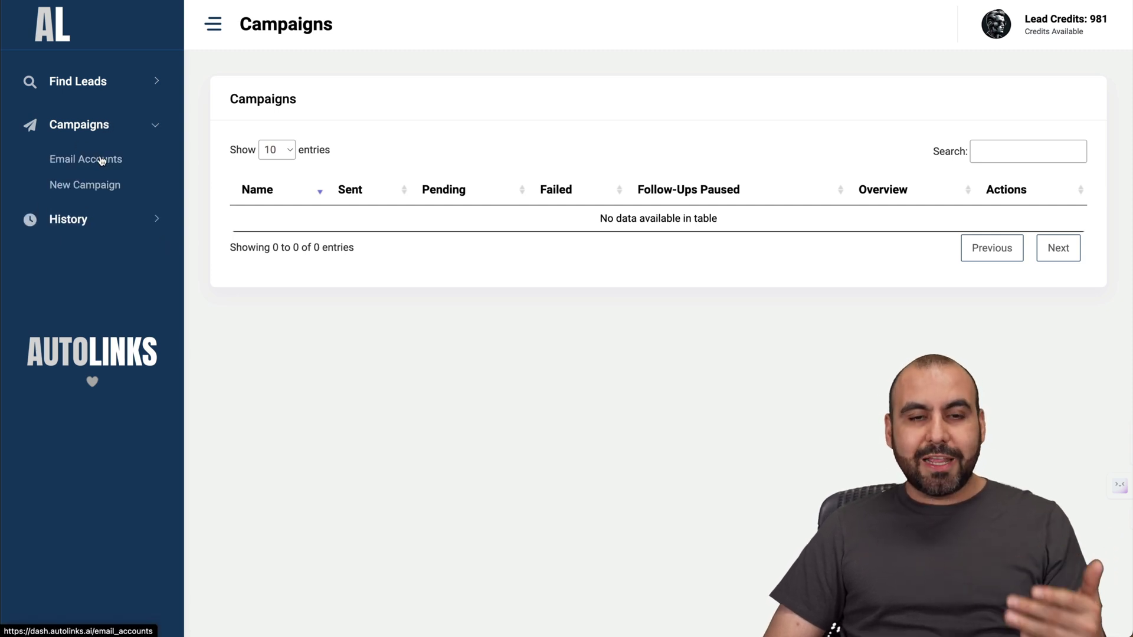
View Campaigns > Email Accounts: one of one allowed accounts connected, plus the Add Account form.
{"action": "left_click", "coordinate": [101, 160]}
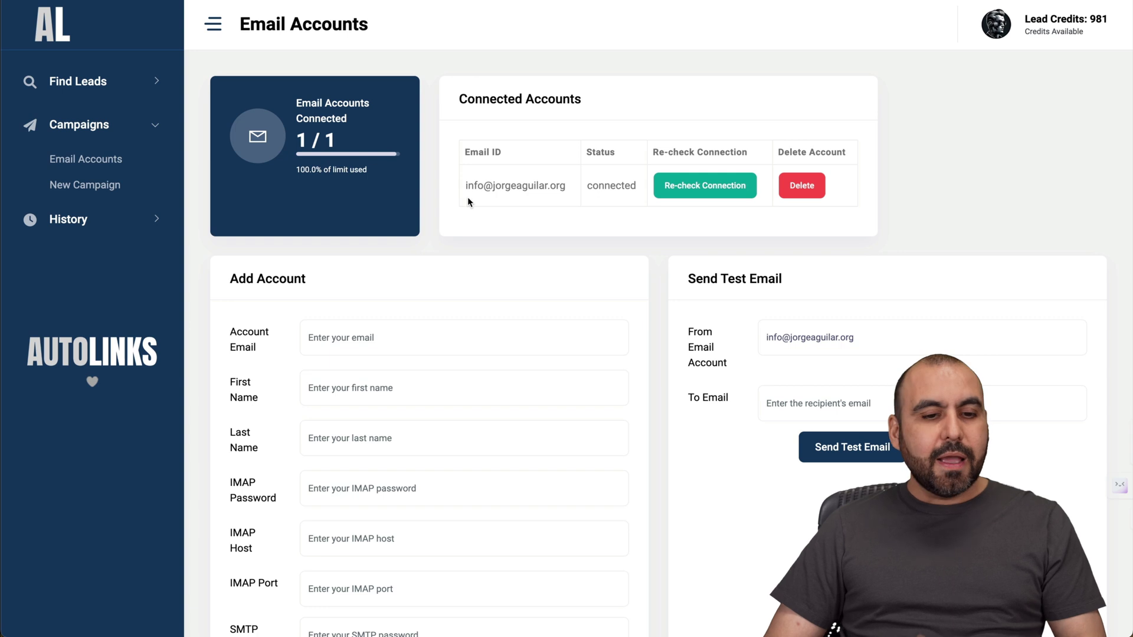
{"action": "scroll", "coordinate": [466, 194], "scroll_direction": "down", "scroll_amount": 3}
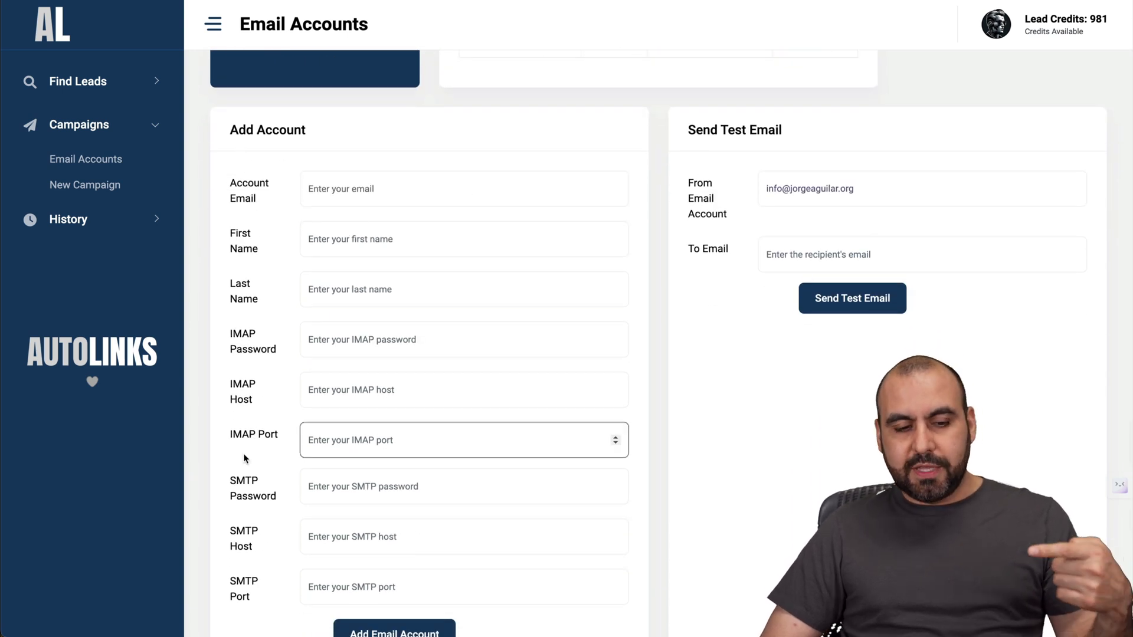
{"action": "scroll", "coordinate": [244, 458], "scroll_direction": "down", "scroll_amount": 2}
{"action": "scroll", "coordinate": [244, 457], "scroll_direction": "up", "scroll_amount": 2}
{"action": "scroll", "coordinate": [243, 453], "scroll_direction": "up", "scroll_amount": 3}
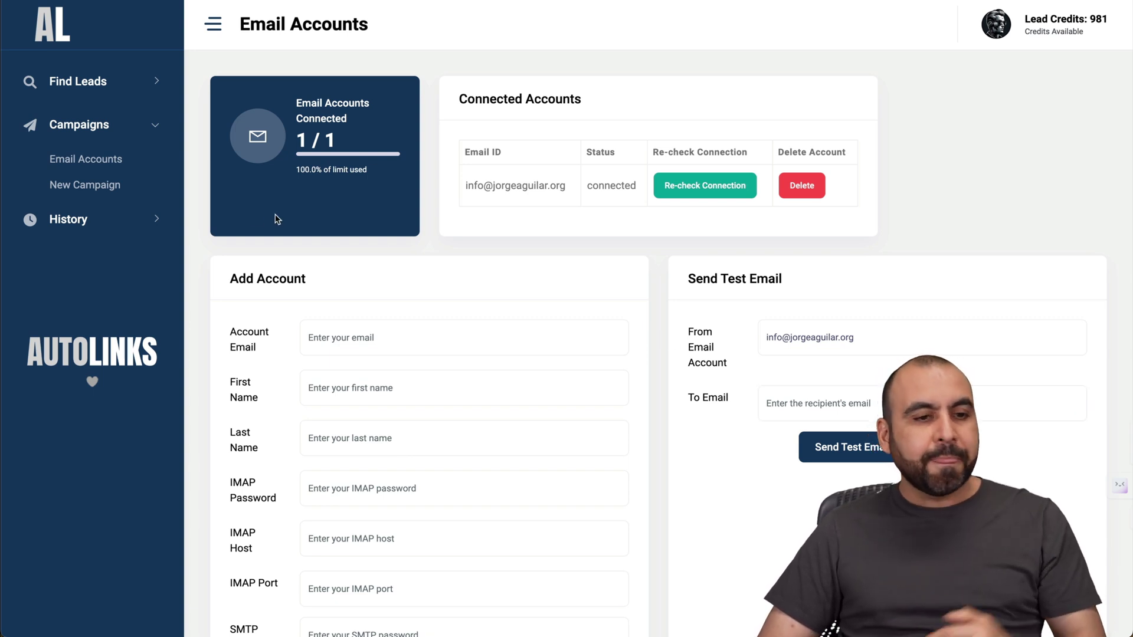
{"action": "left_click", "coordinate": [101, 94]}
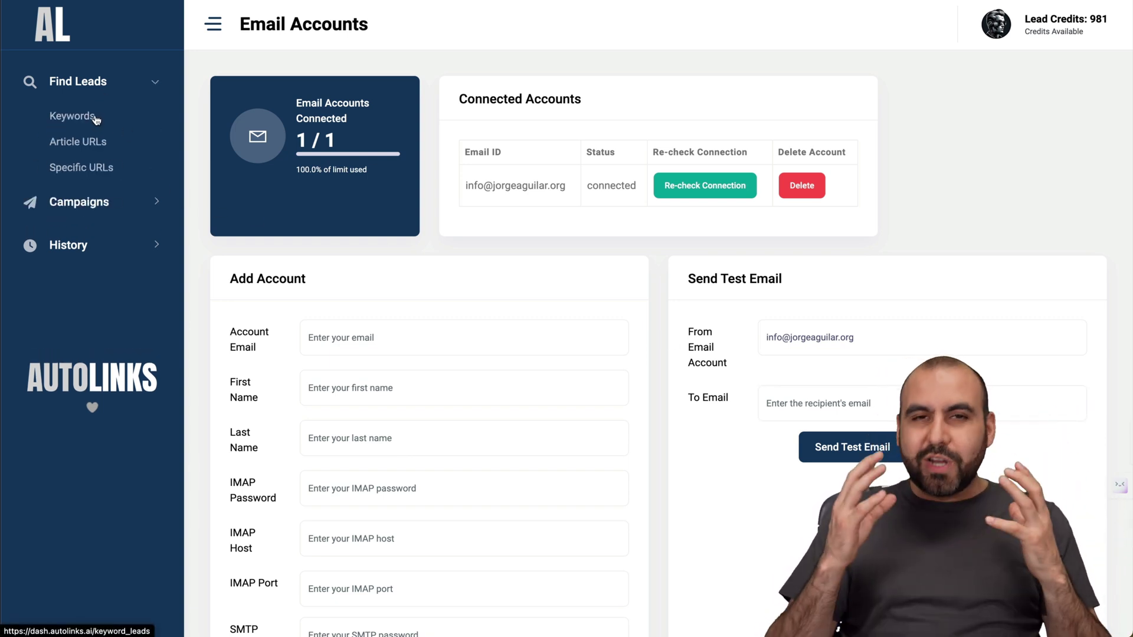
On Find Leads > Keywords, enable Craft Personalized AI Emails (5 credits per lead) and visit the offer, want and background fields.
{"action": "left_click", "coordinate": [96, 119]}
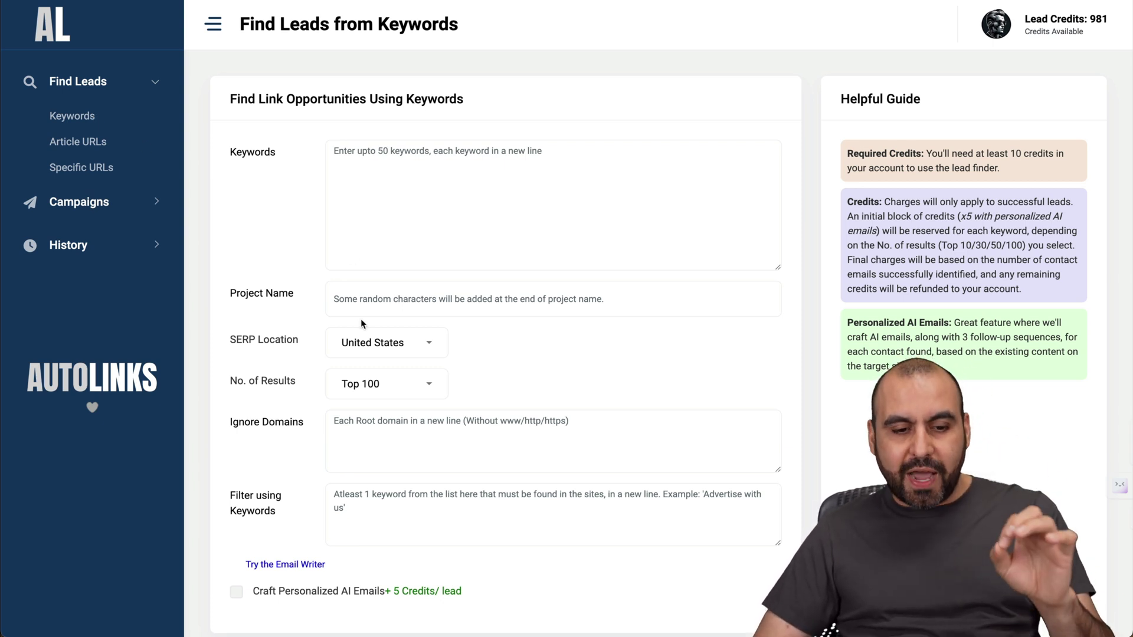
{"action": "left_click", "coordinate": [239, 591]}
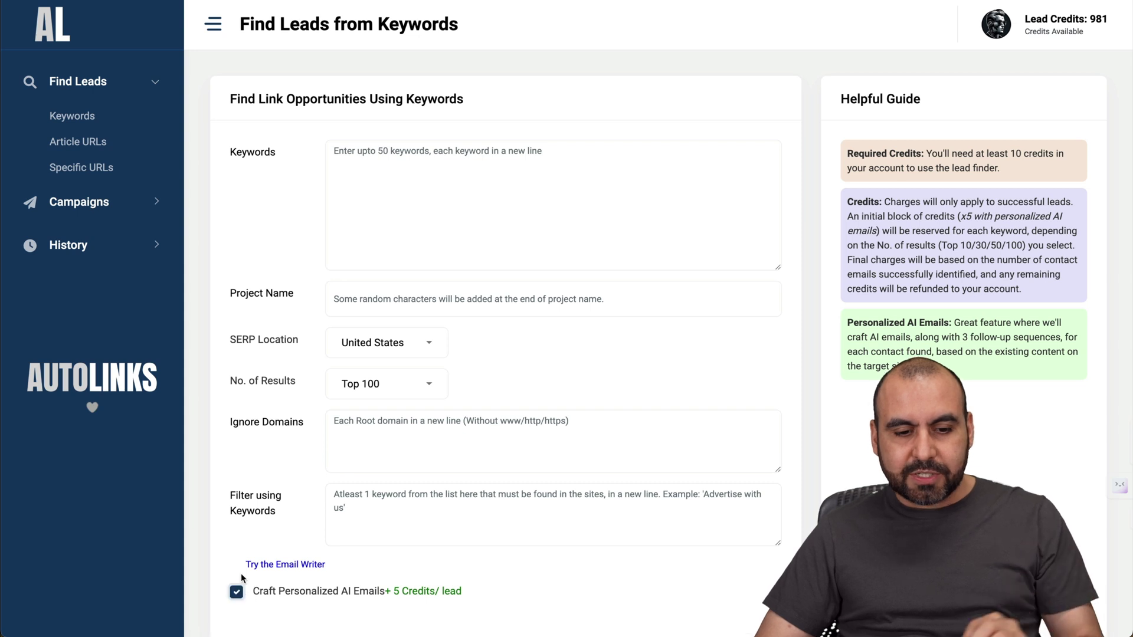
{"action": "scroll", "coordinate": [242, 565], "scroll_direction": "down", "scroll_amount": 8}
{"action": "left_click", "coordinate": [390, 262]}
{"action": "left_click", "coordinate": [394, 319]}
{"action": "left_click", "coordinate": [401, 417]}
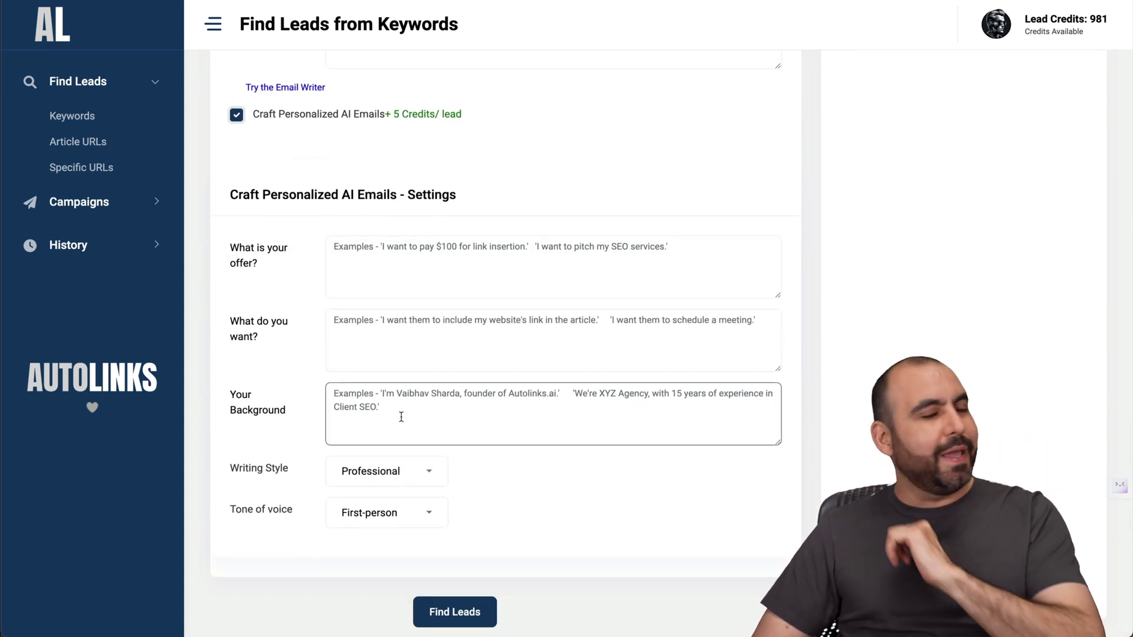
{"action": "scroll", "coordinate": [401, 416], "scroll_direction": "up", "scroll_amount": 10}
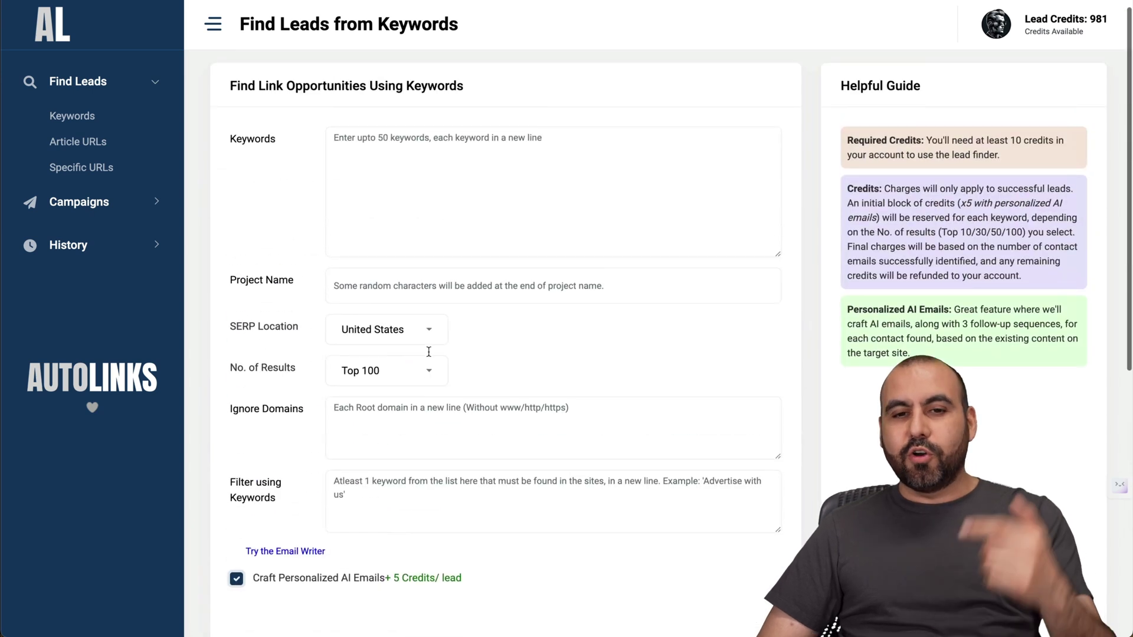